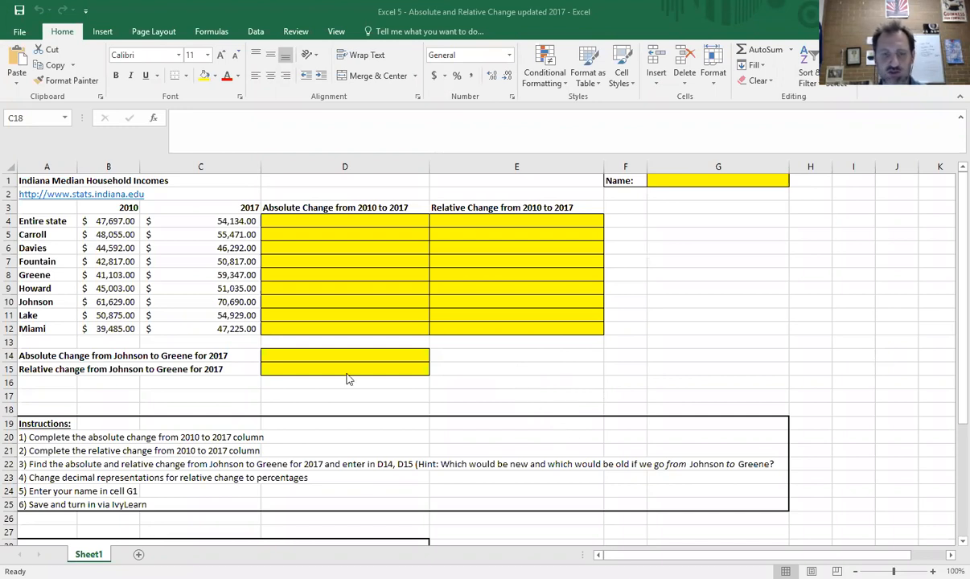
Review the worksheet's Johnson to Greene answer cells, the instructions and the summary question box
left_click_drag(314, 367, 314, 351)
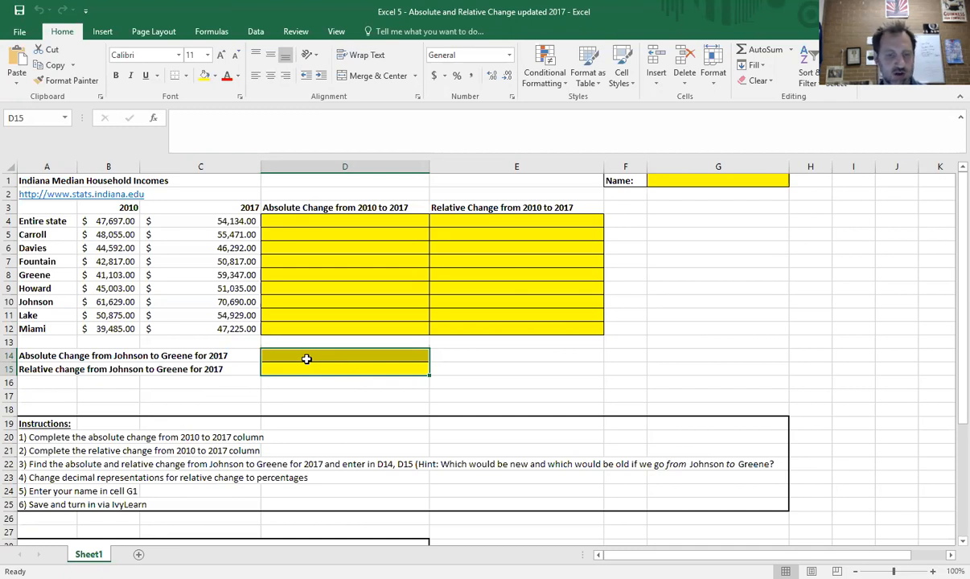
scroll(307, 357, "down", 3)
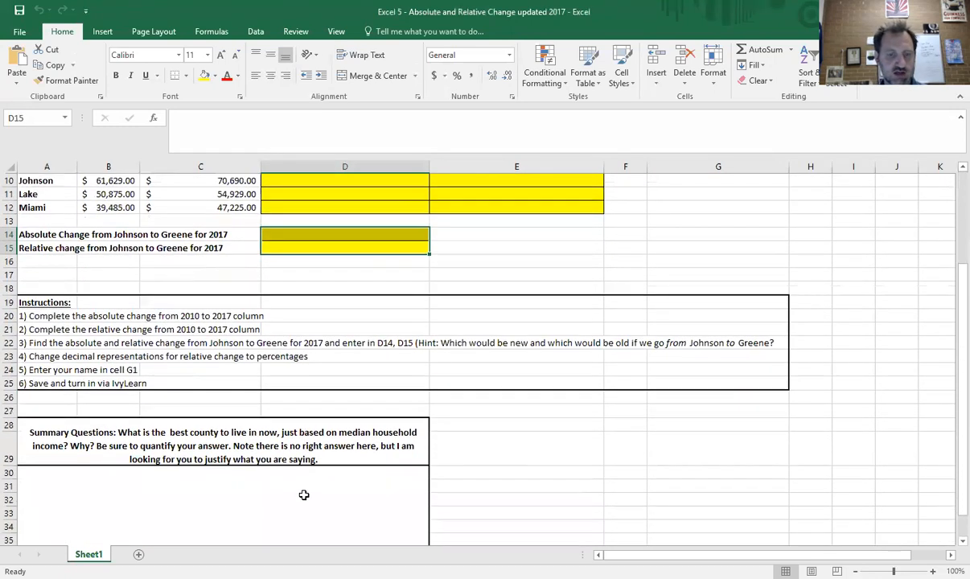
left_click(304, 486)
scroll(342, 417, "up", 3)
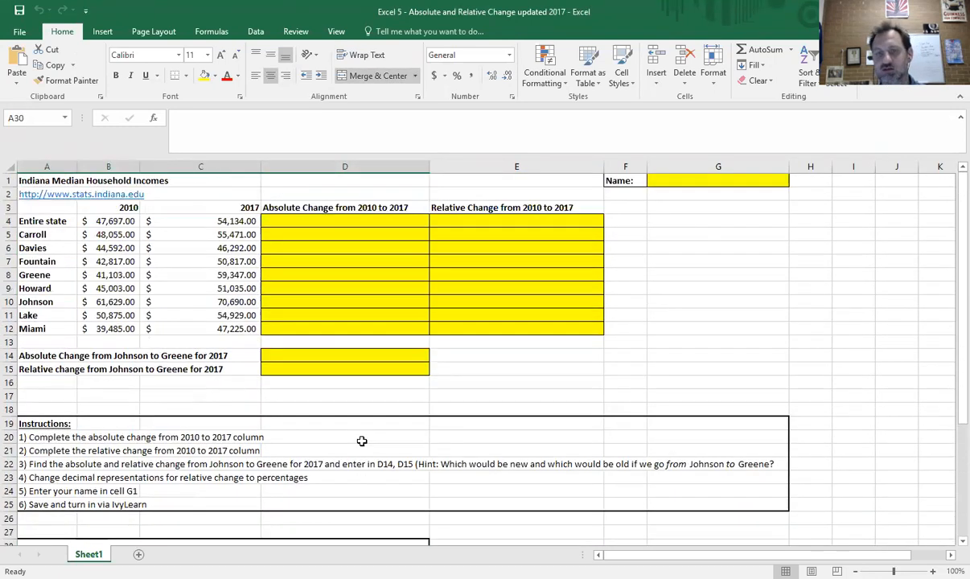
left_click(370, 263)
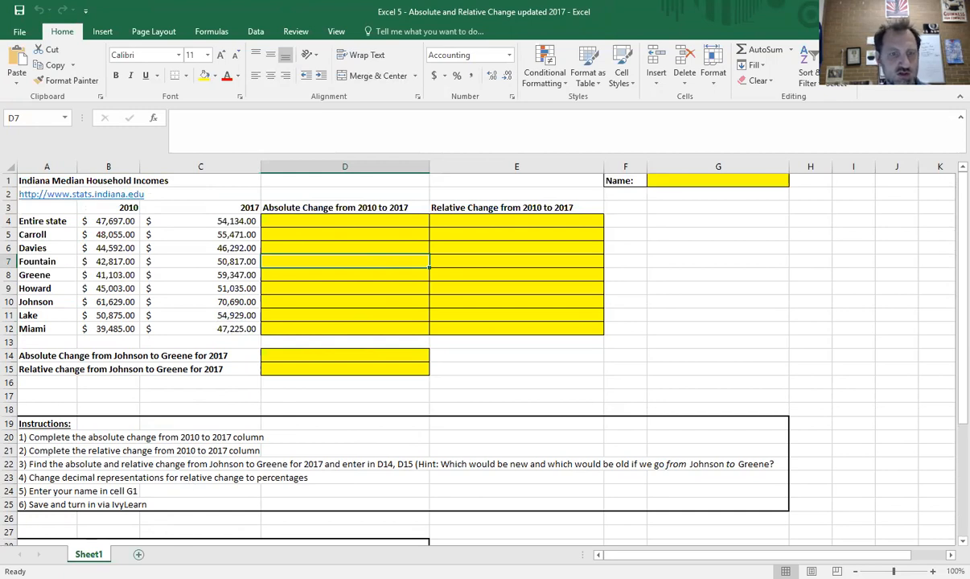
Add a new blank worksheet to the workbook for a practice example
key("shift+F11")
scroll(324, 378, "up", 5)
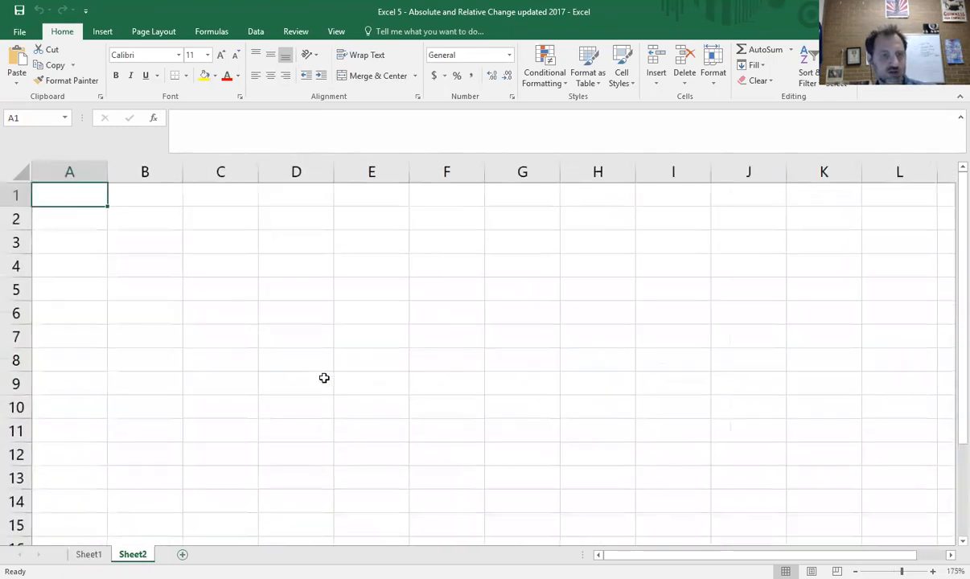
scroll(178, 275, "up", 2)
Fill cells A2 to A8 of the new sheet with the values 2, 5, 6, 3, 8, 9 and 10
key("Return")
type("2")
key("Return")
type("5")
key("Return")
type("6")
key("Return")
type("3")
key("Return")
type("8")
key("Return")
type("9")
key("Return")
type("10")
key("Return")
Fill cells B2 to B8 with the values 6, 8, 15, 26, 9, 12 and 8
key("Right")
key("Up")
key("Up")
key("Up")
key("Up")
key("Up")
key("Up")
key("Up")
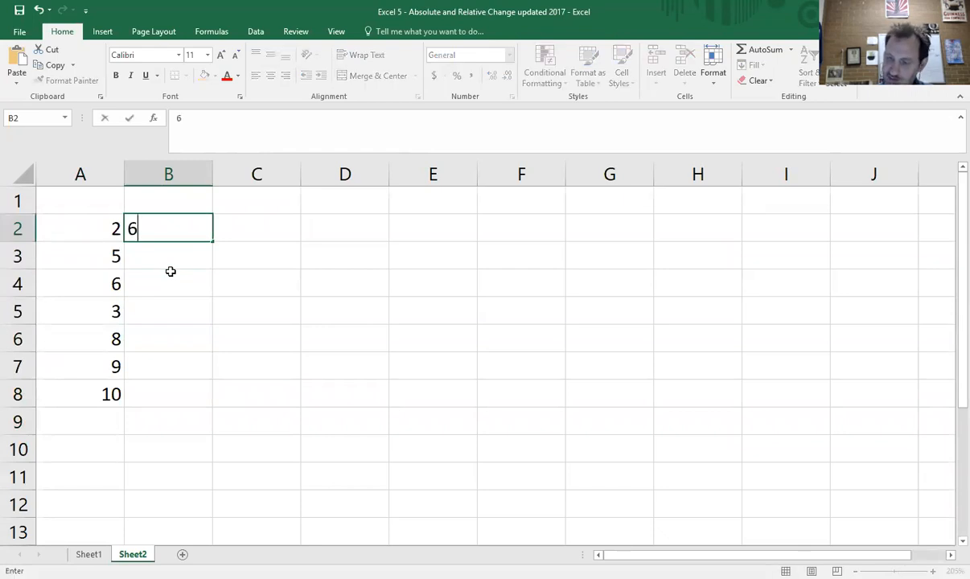
type("6")
key("Return")
type("8")
key("Return")
type("1")
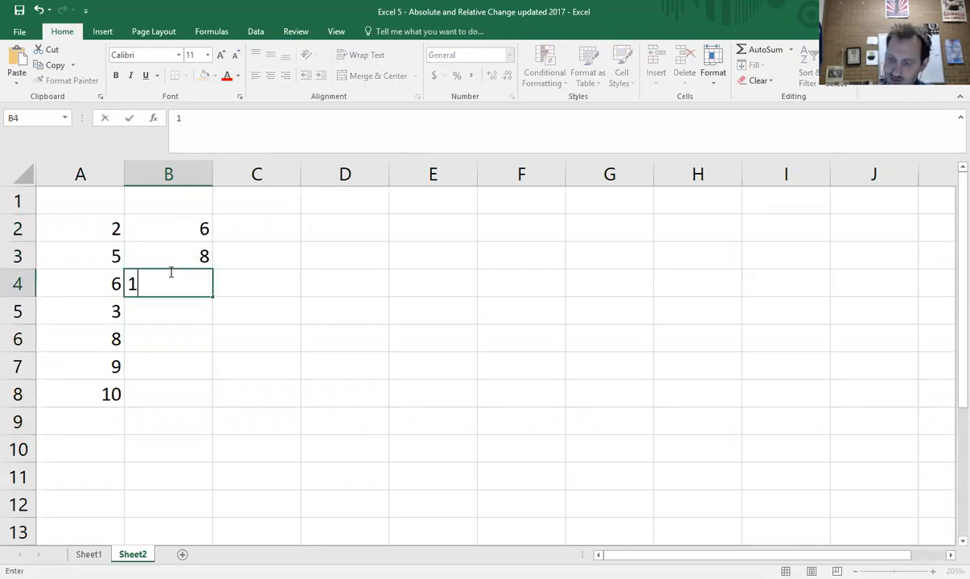
type("5")
key("Return")
type("26")
key("Return")
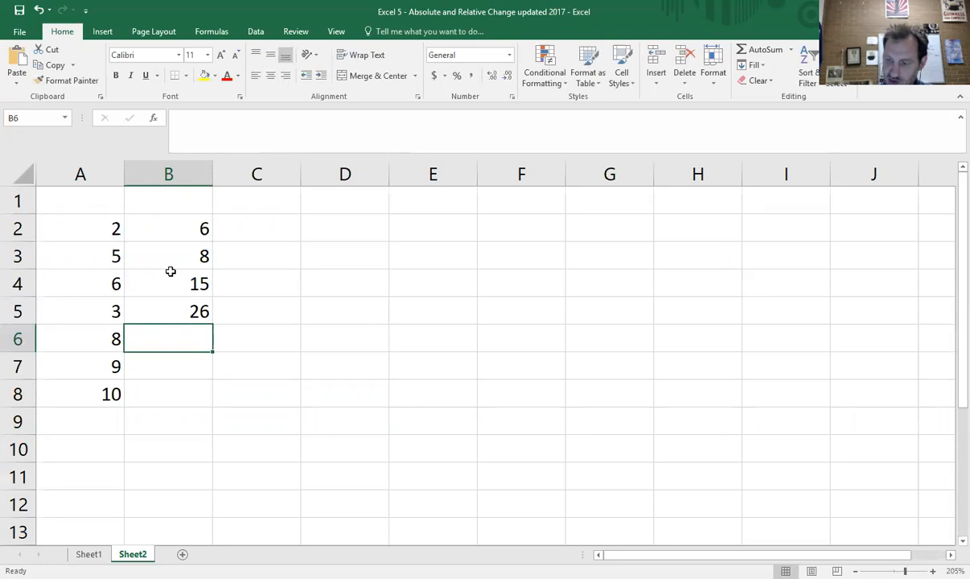
type("9")
key("Return")
type("12")
key("Return")
type("8")
key("Return")
key("Right")
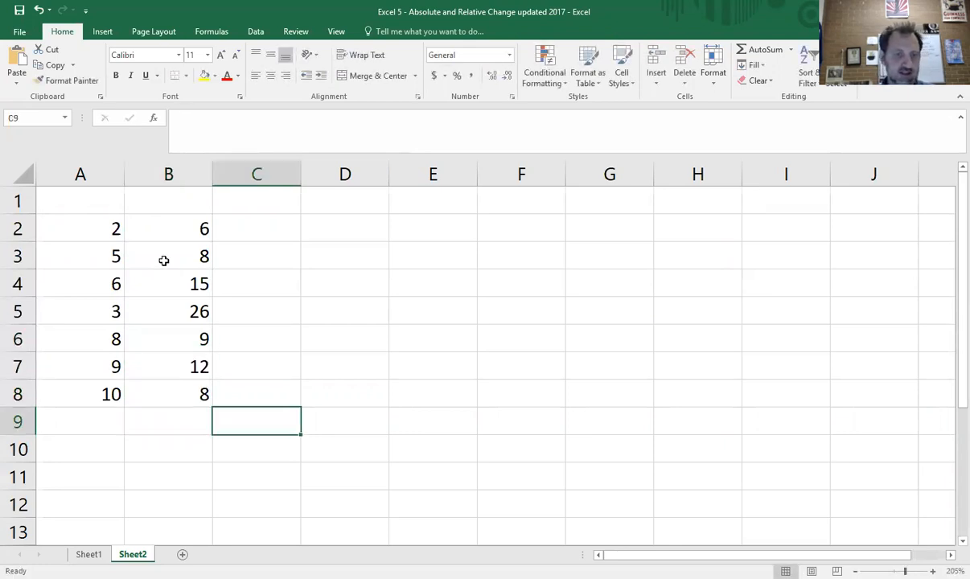
Label the two number columns "Column 1" in A1 and "Column 2" in B1
left_click(101, 203)
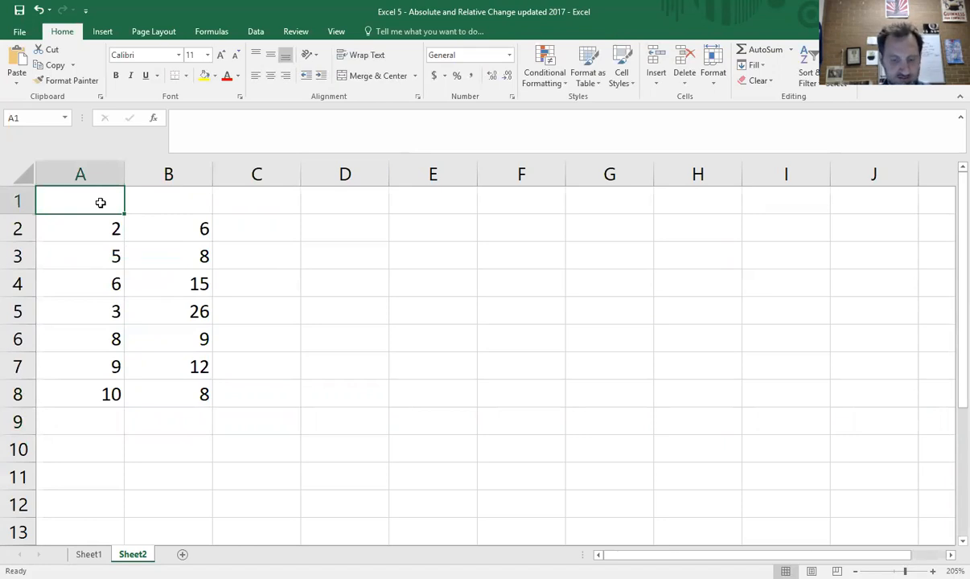
type("Column 1")
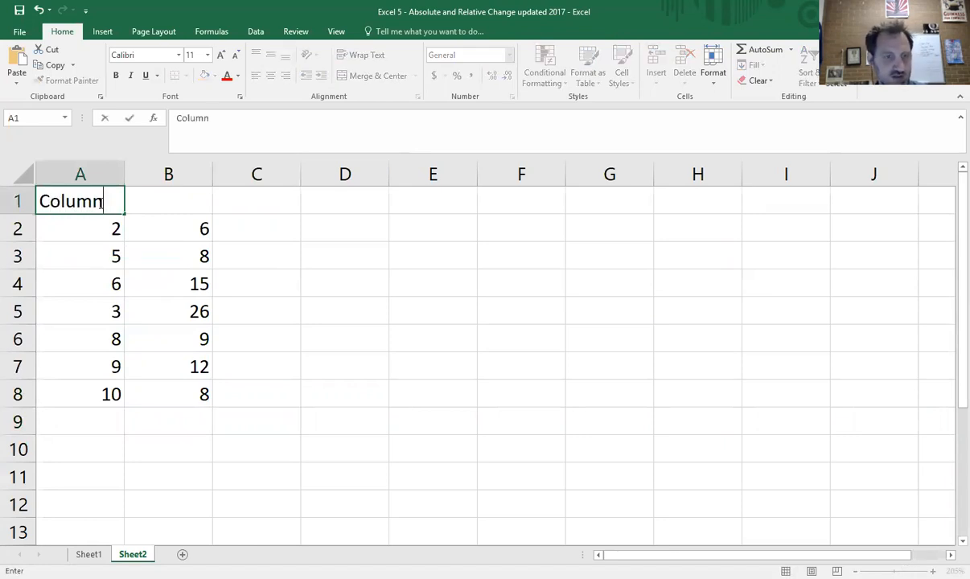
key("Tab")
type("Column")
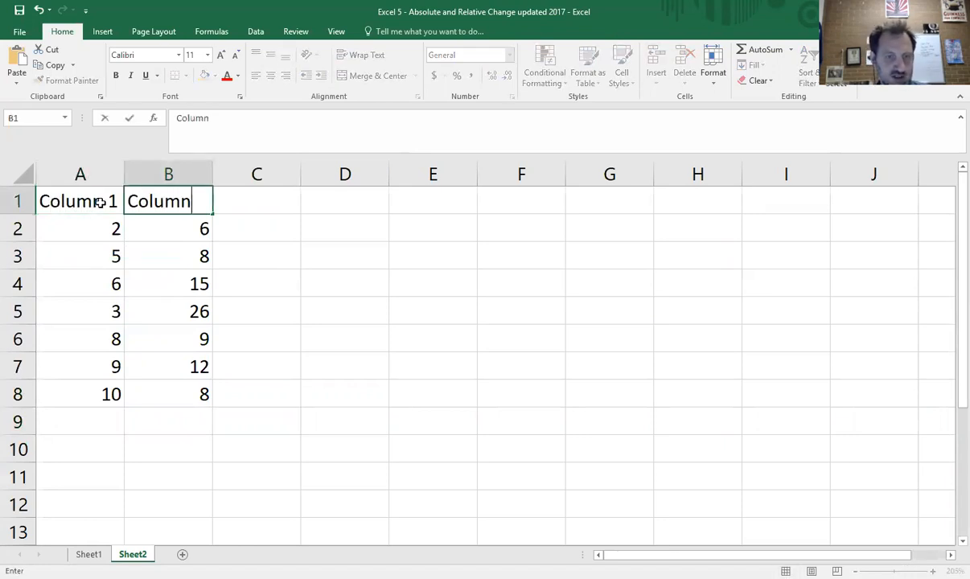
type(" 2")
key("Return")
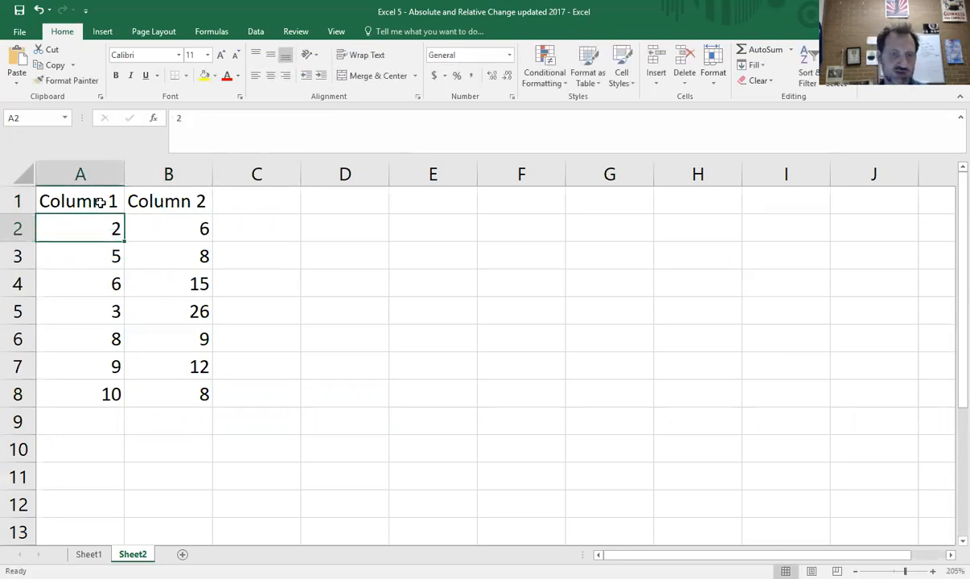
Enter the formula =A2*B2 in C2 and fill it down through C8
left_click(245, 220)
type("=")
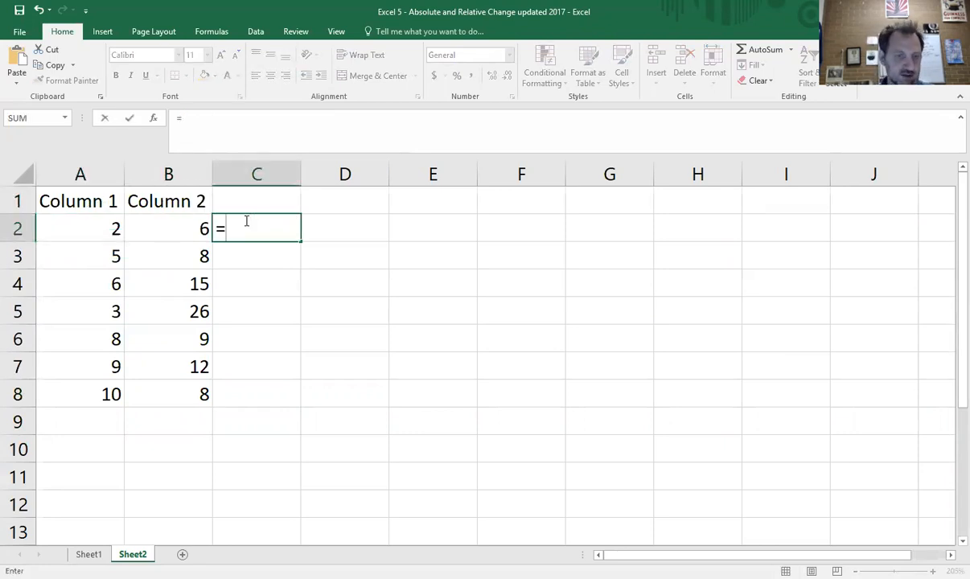
left_click(91, 225)
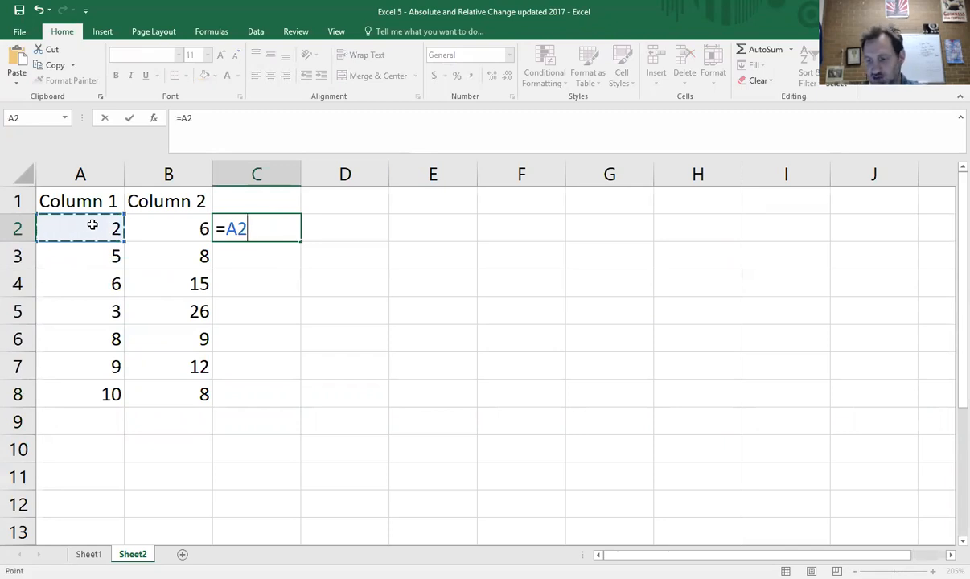
type("*")
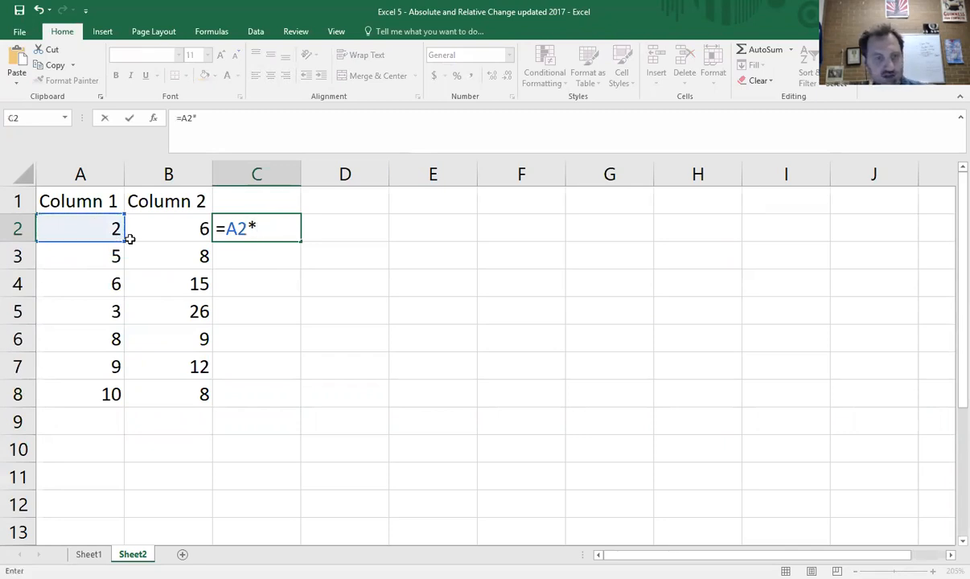
left_click(180, 231)
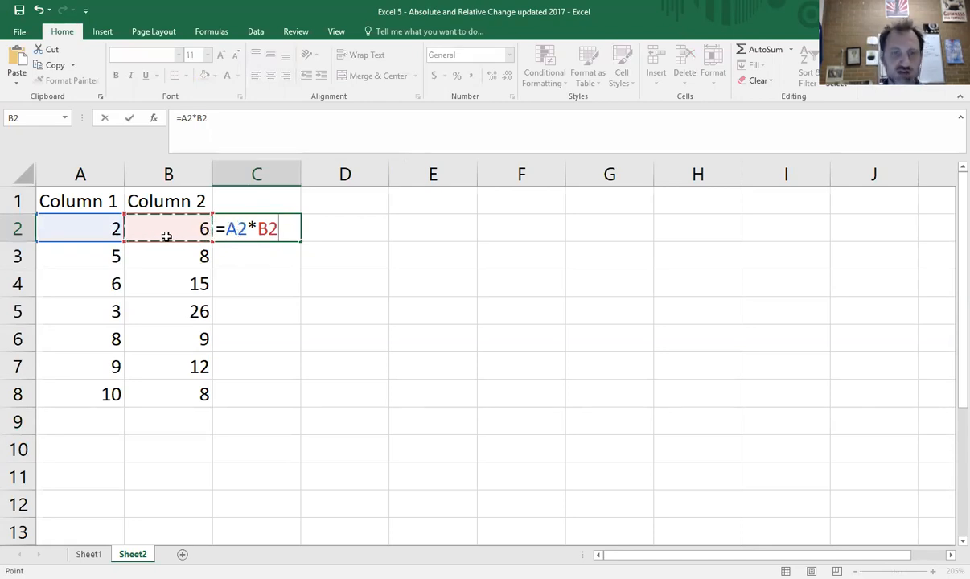
key("Return")
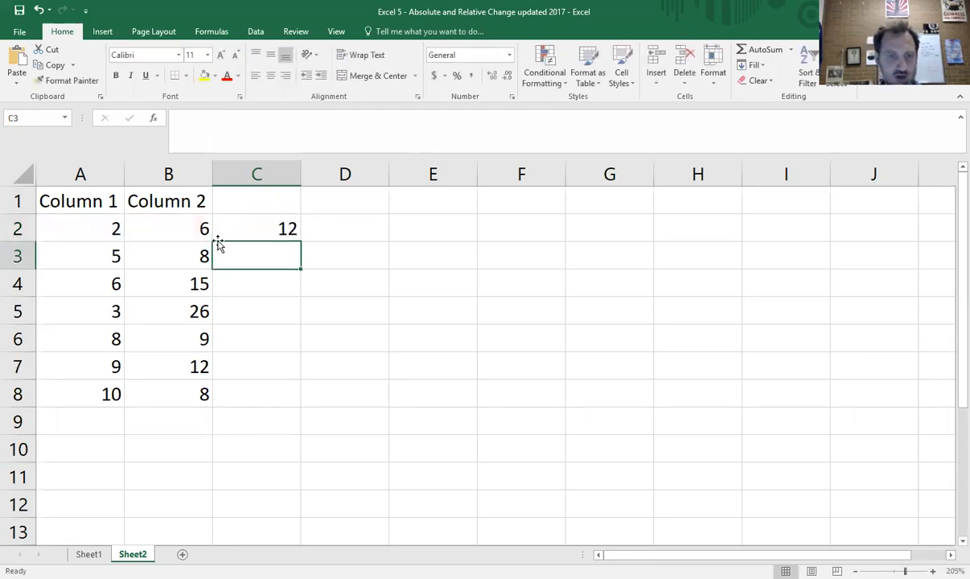
left_click(274, 232)
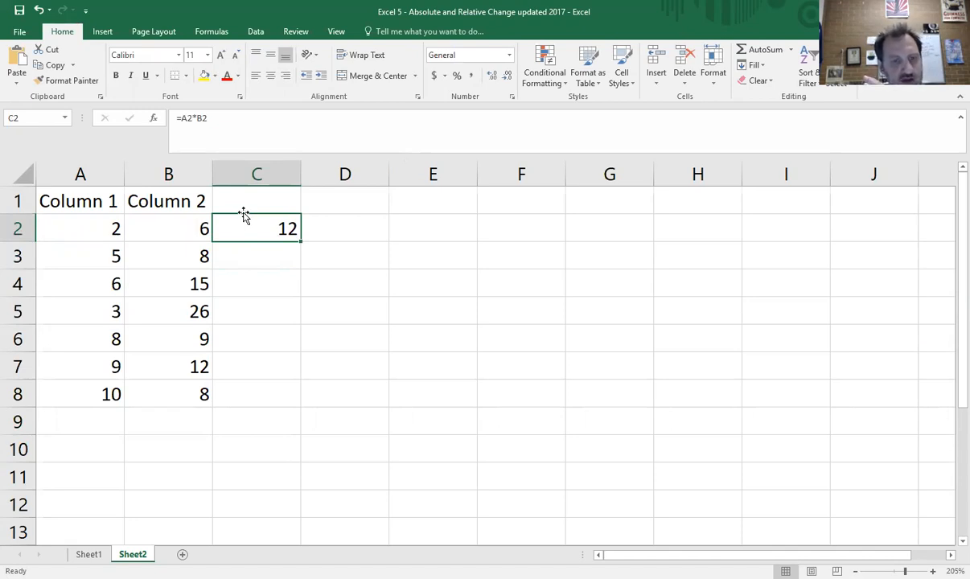
left_click_drag(301, 242, 307, 414)
Inspect the product formulas in C2, C3 and C4 to compare their cell references
left_click(288, 256)
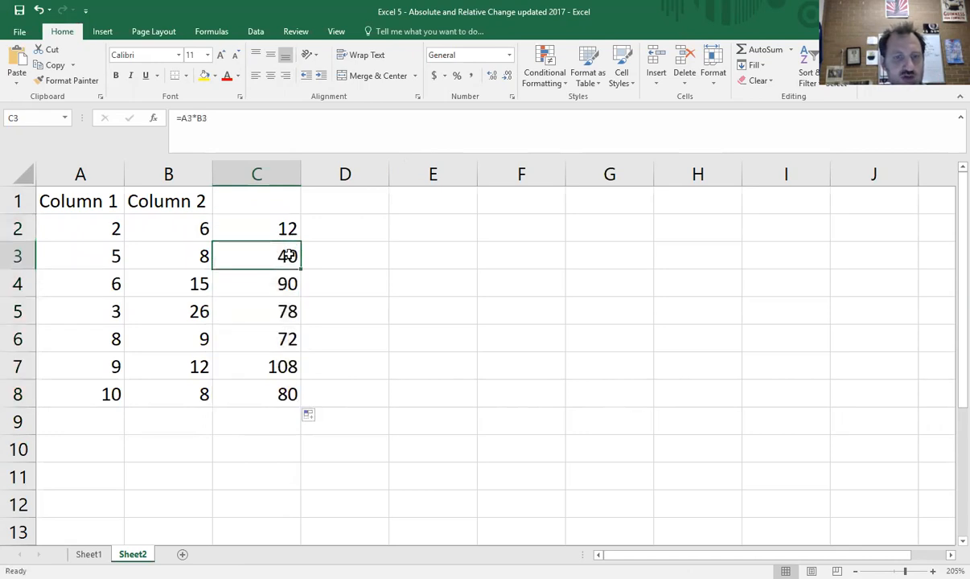
double_click(288, 228)
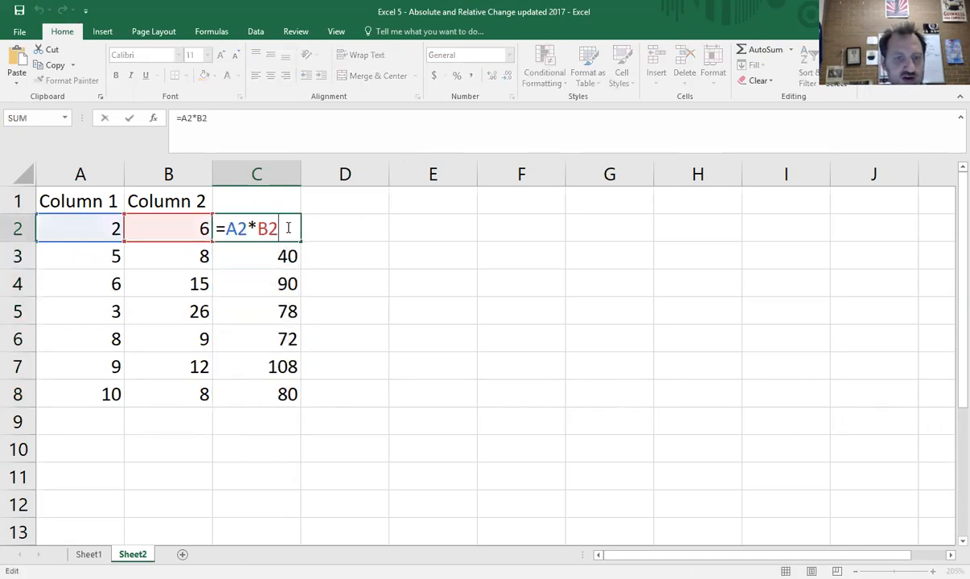
double_click(288, 255)
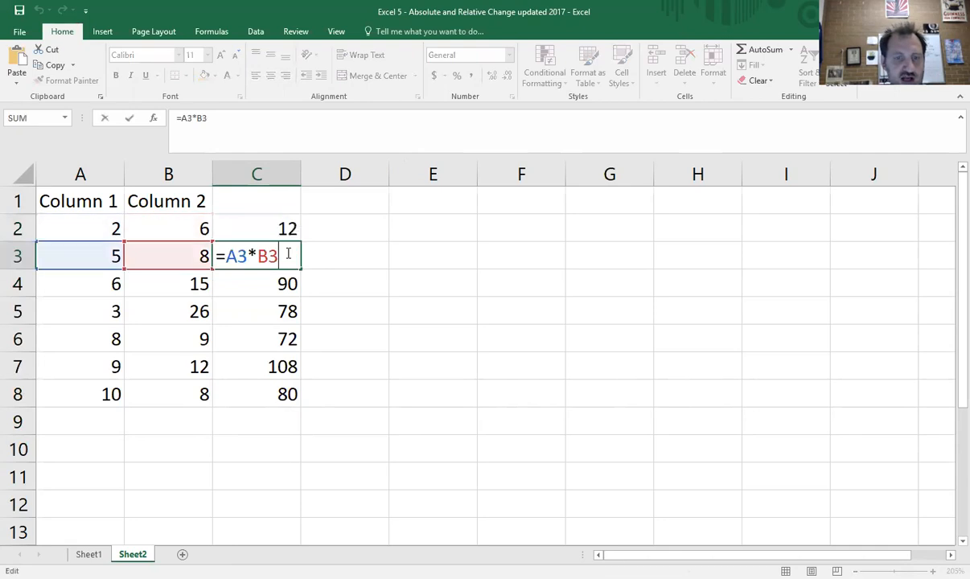
double_click(283, 285)
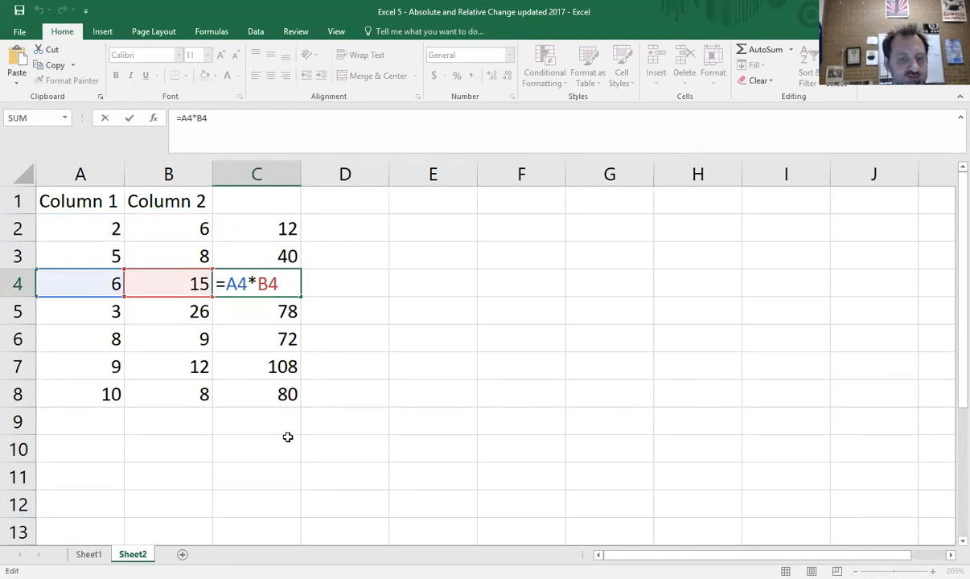
left_click(370, 328)
left_click(245, 245)
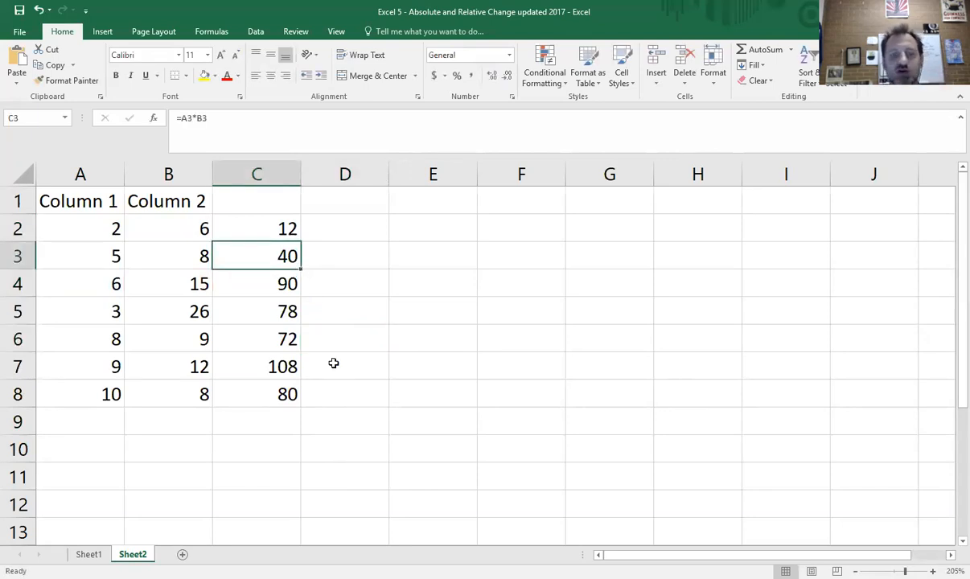
Look over the empty Absolute Change and Relative Change columns on Sheet1
left_click(88, 554)
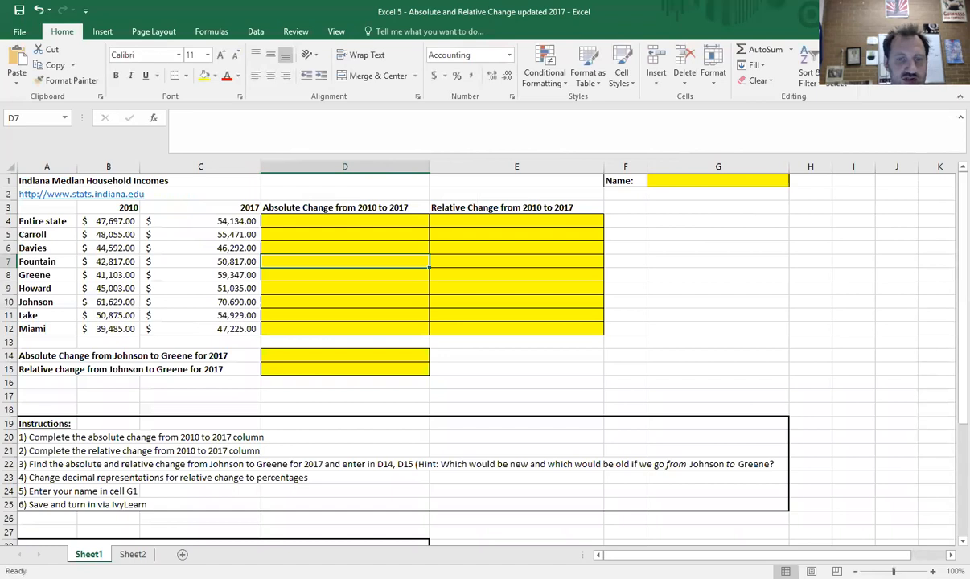
left_click(351, 218)
left_click(370, 235)
left_click(377, 273)
left_click(389, 315)
left_click(395, 332)
left_click(384, 220)
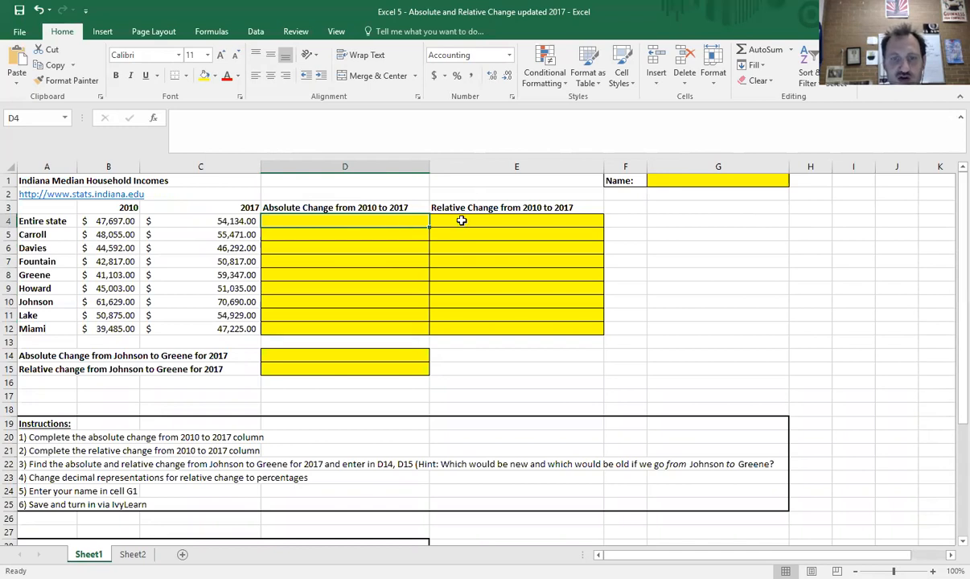
left_click(434, 222)
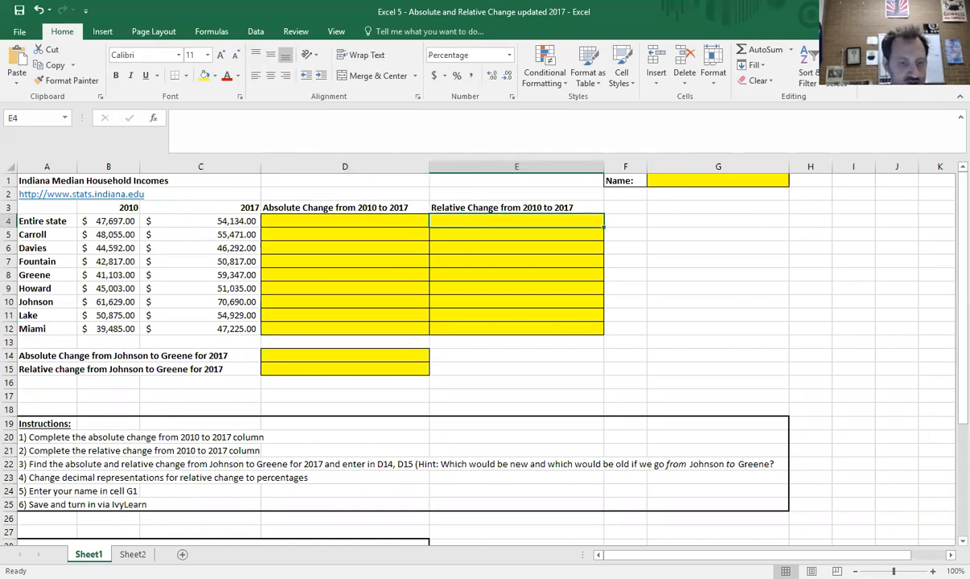
Clear the product formulas from C2 to C8 on Sheet2
left_click(133, 554)
left_click(350, 225)
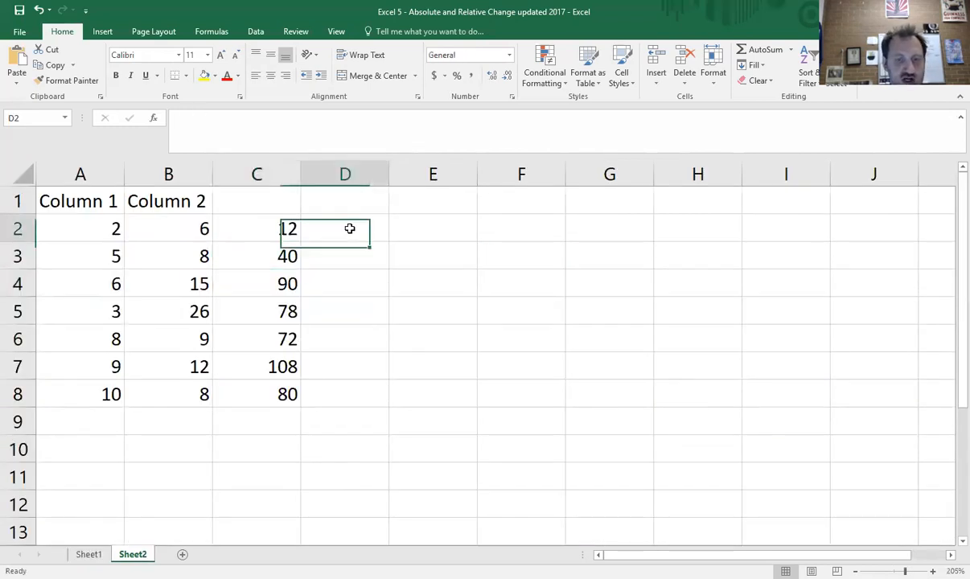
left_click_drag(270, 234, 291, 395)
key("Delete")
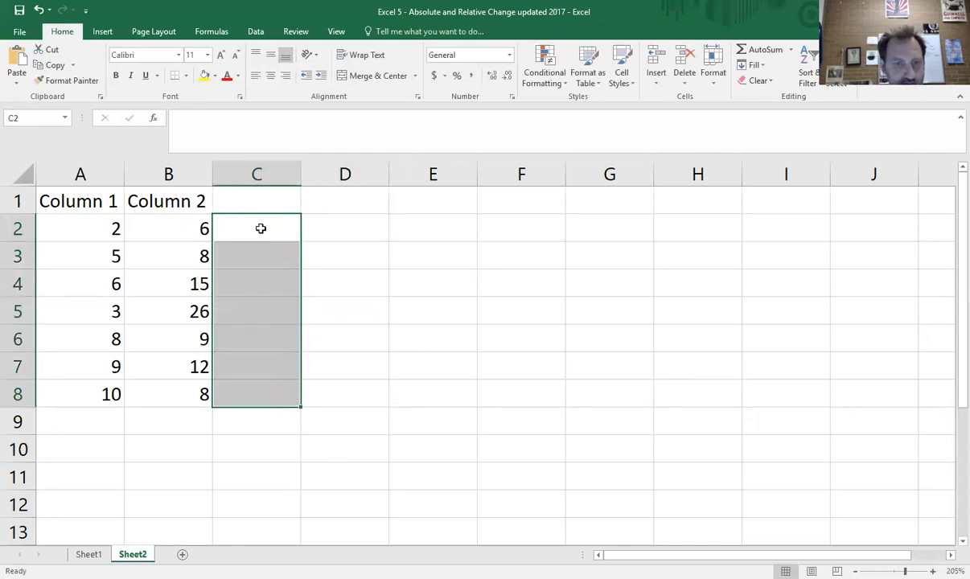
left_click(260, 226)
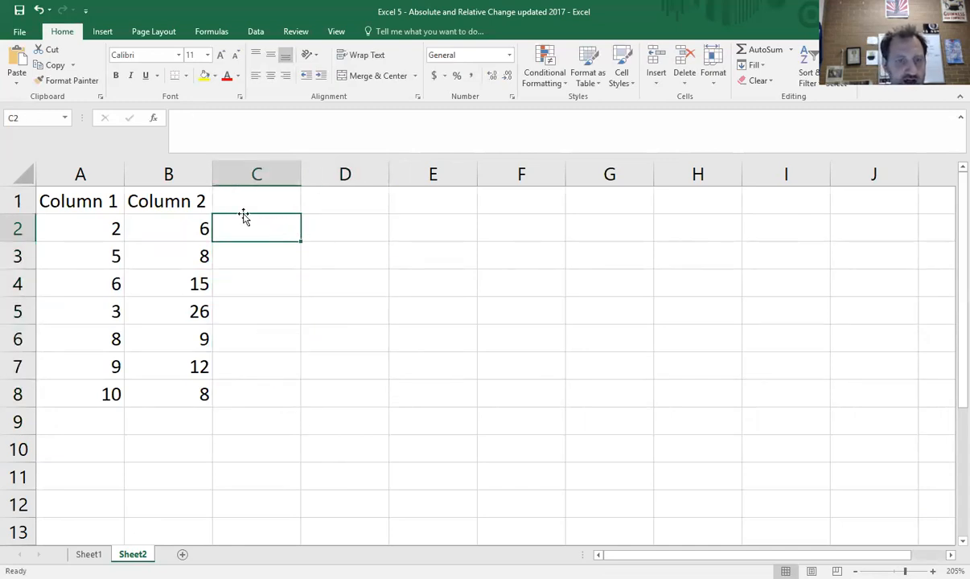
Set the Sheet2 headers in A1, B1 and C1 to "Old", "New" and "Absolute Change"
left_click(114, 199)
type("Old")
key("Tab")
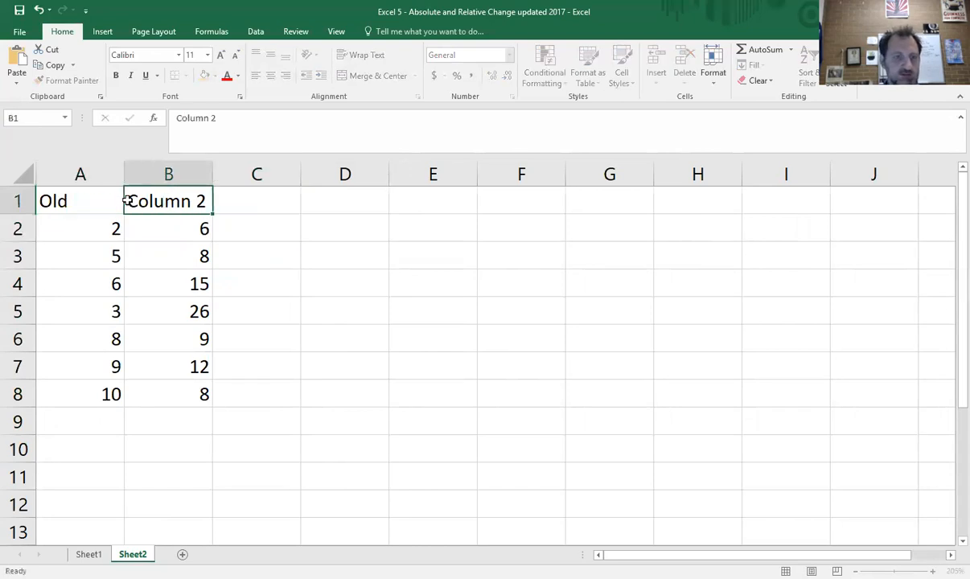
type("New")
key("Return")
left_click(298, 199)
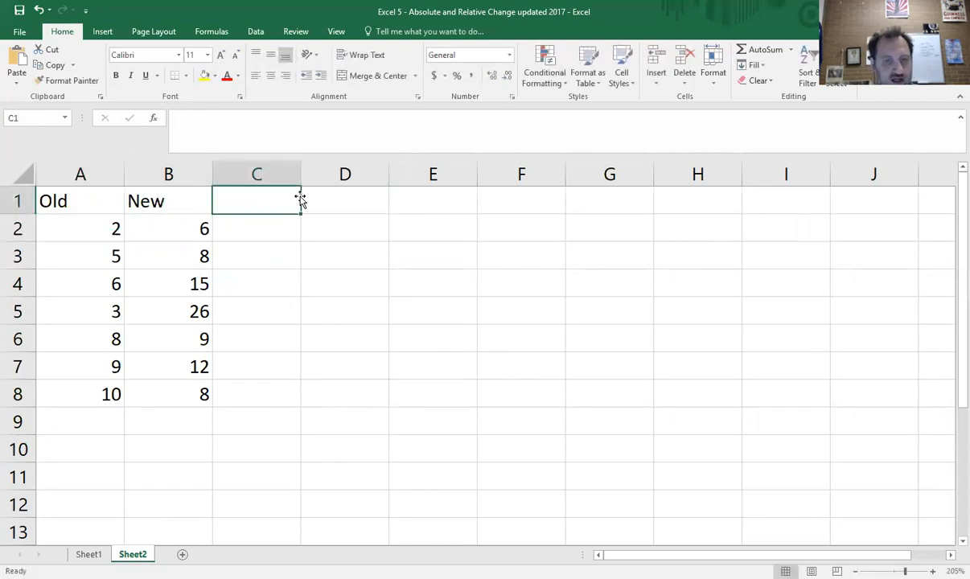
type("Absolute ")
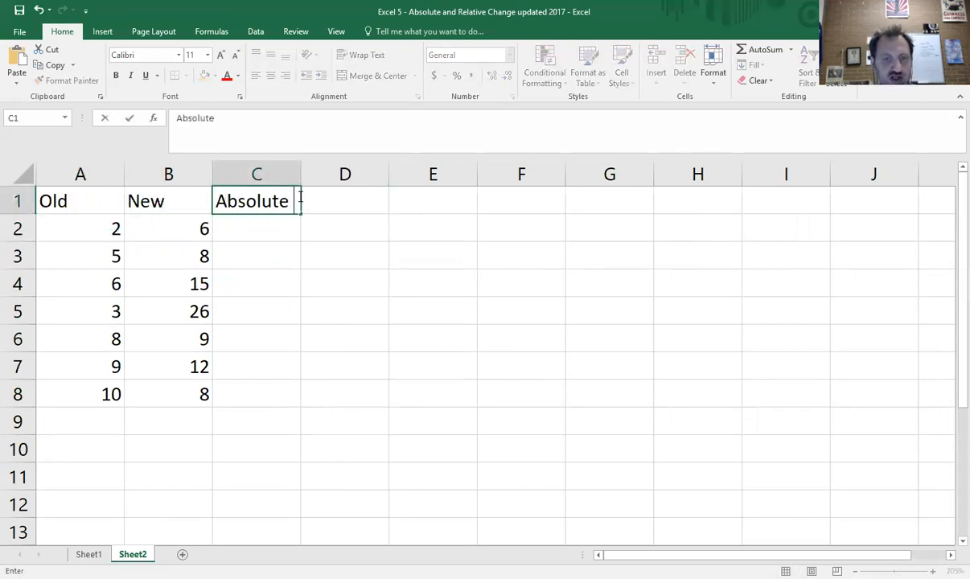
type("Change")
key("Return")
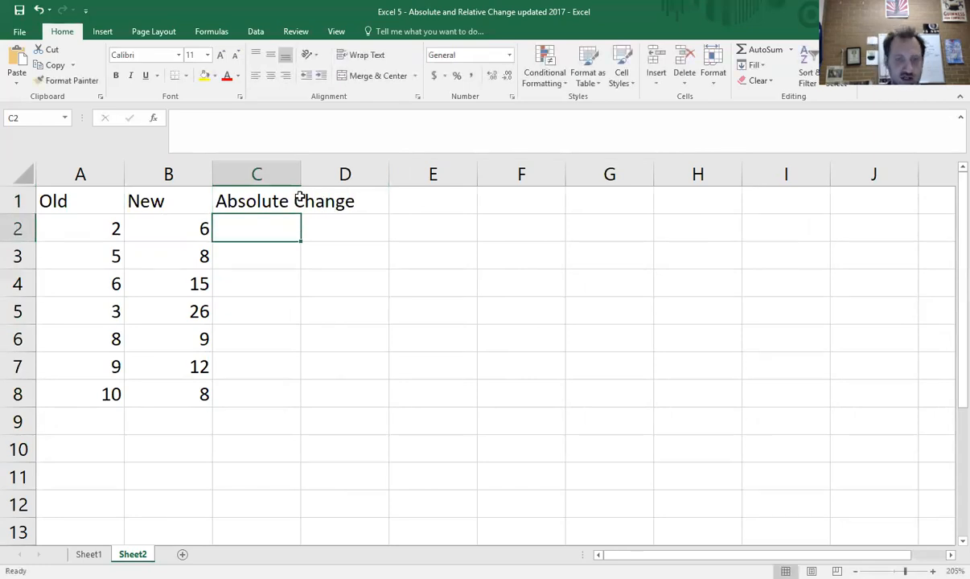
Enter the absolute change formula =B2-A2 in C2 on Sheet2
type("=")
left_click(182, 233)
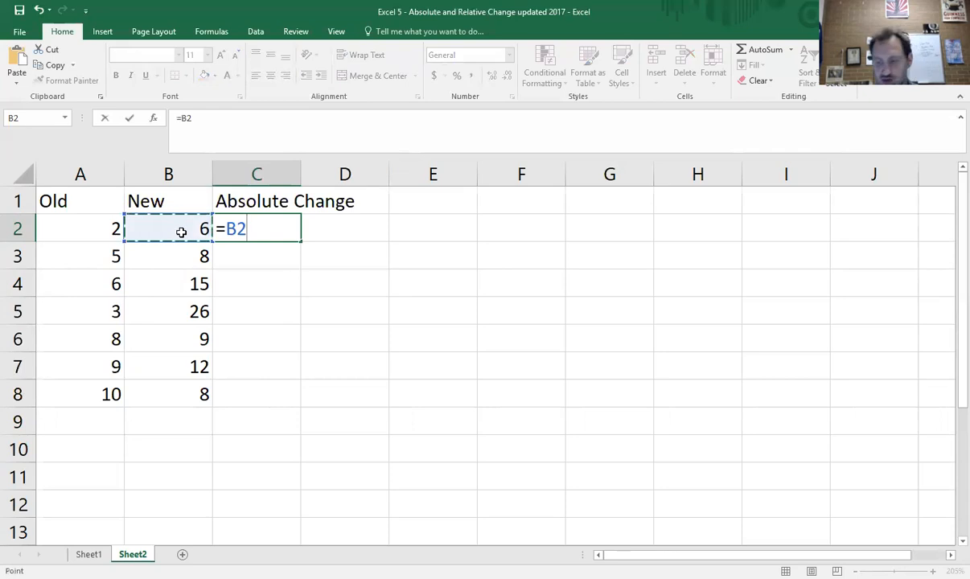
type("-")
left_click(72, 230)
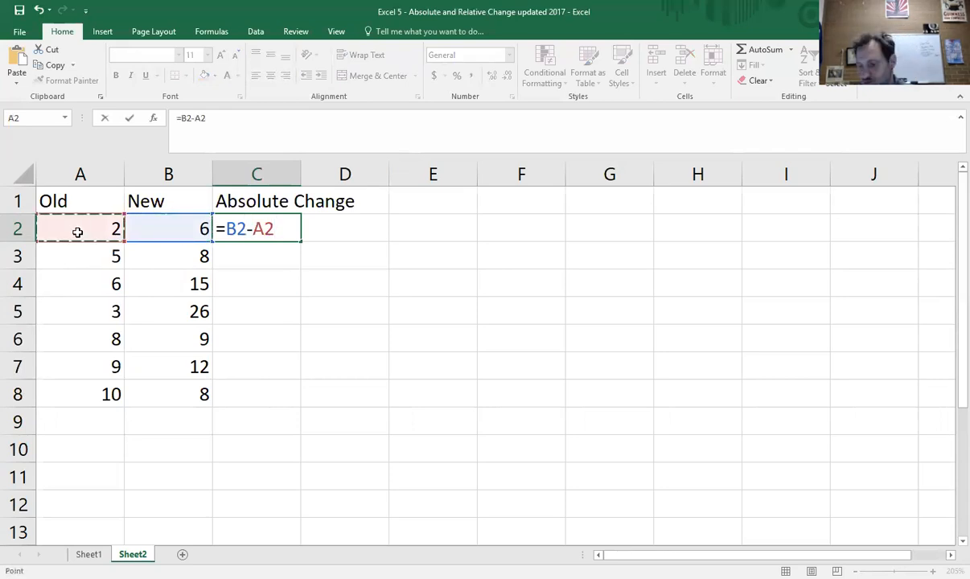
key("Return")
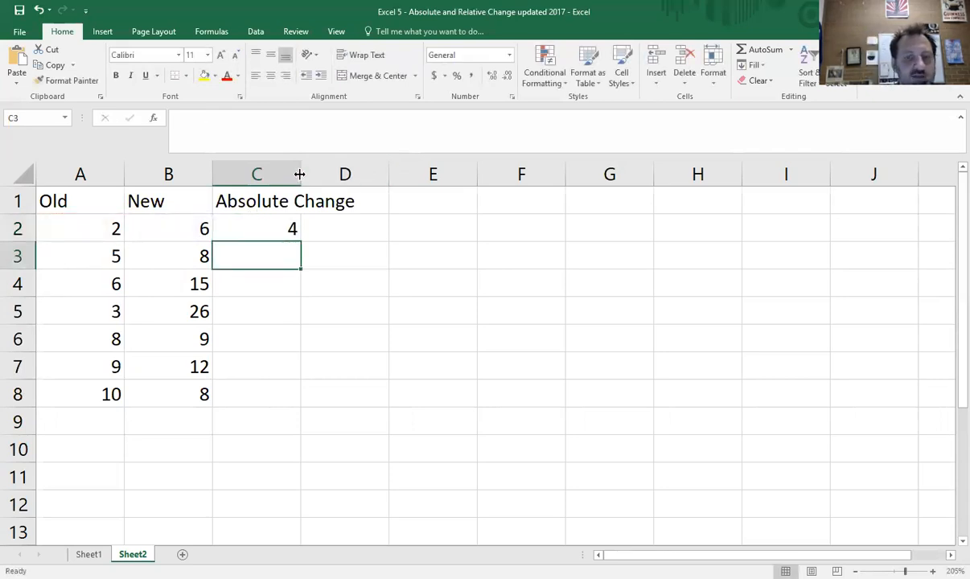
Add the header "Relative Change" in D1 and widen columns C and D to fit their headers
left_click_drag(300, 174, 368, 174)
left_click(397, 202)
type("Rela")
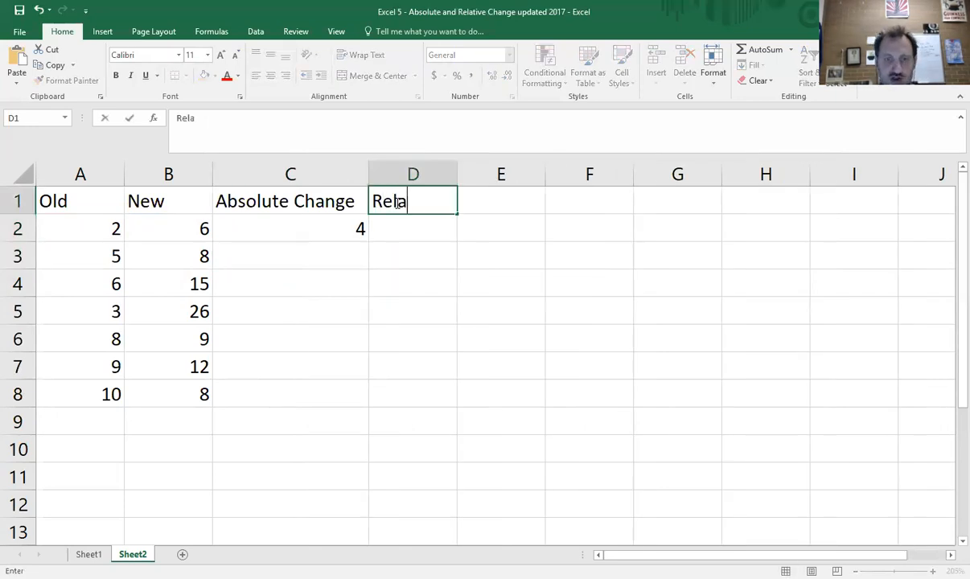
type("tive Change")
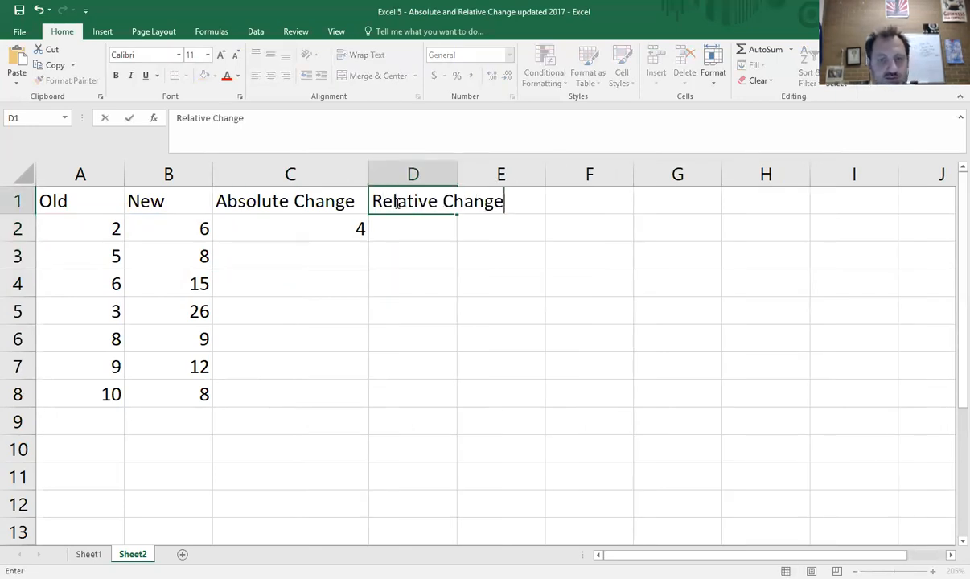
key("Return")
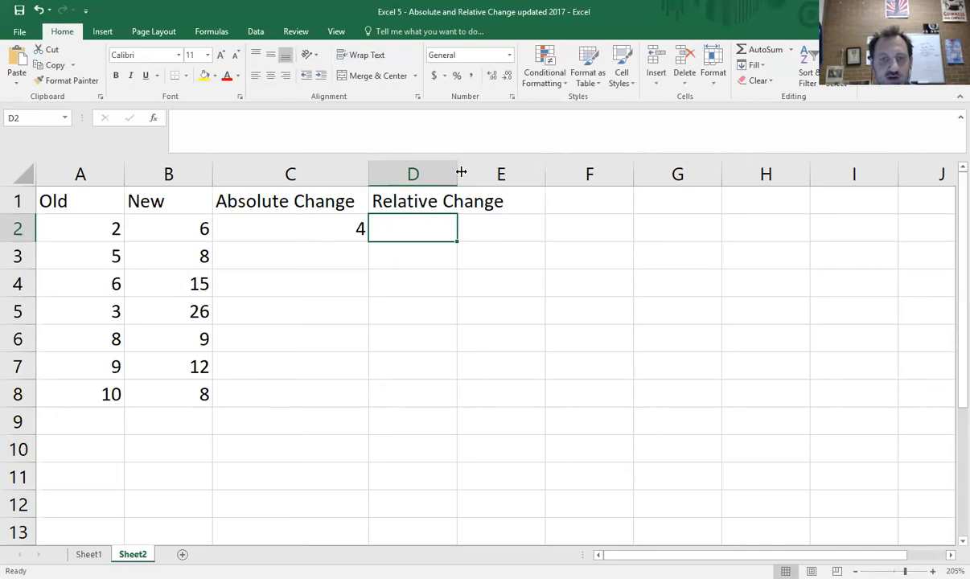
left_click_drag(461, 172, 533, 172)
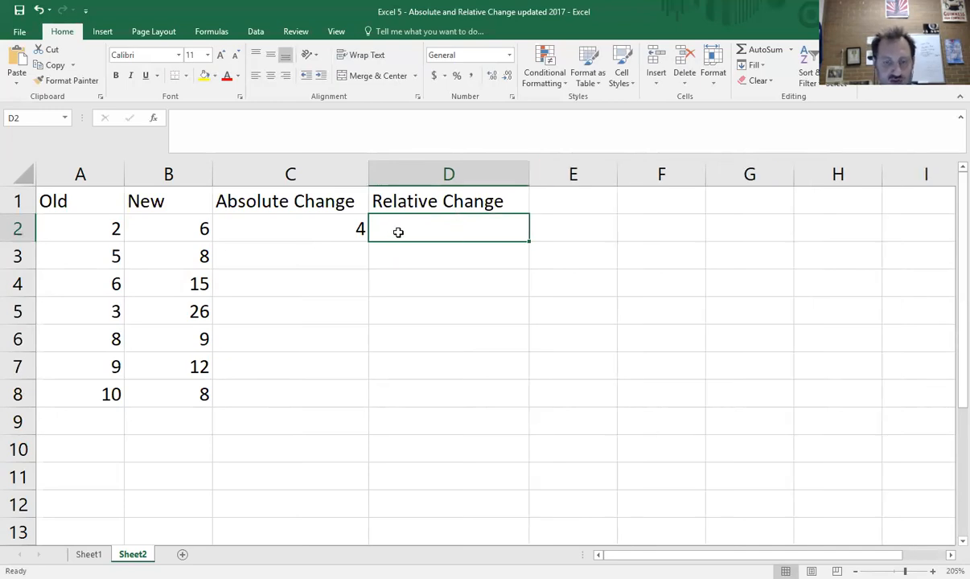
Enter the formula =B2-A2/A2 in D2, without parentheses, under Relative Change
type("=")
left_click(201, 227)
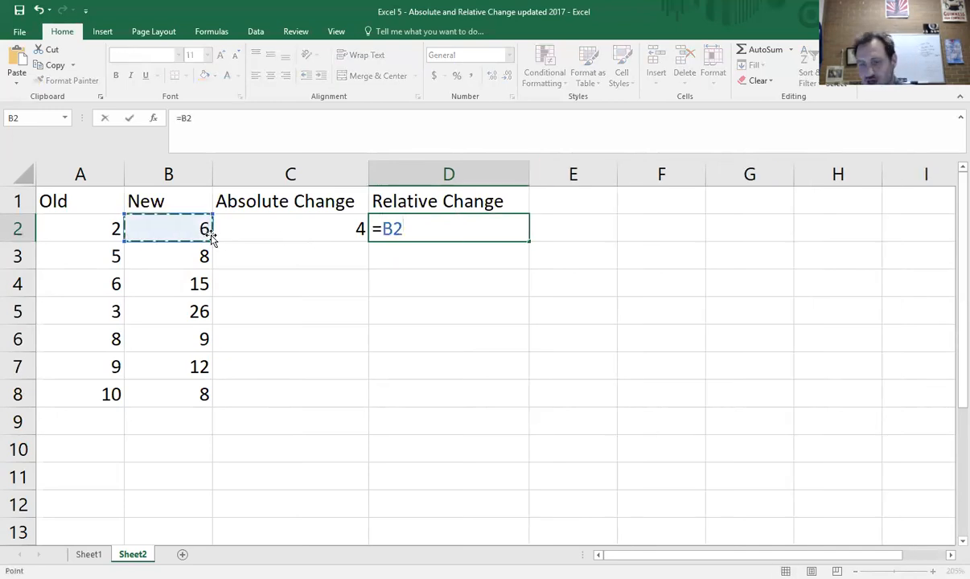
type("-")
left_click(96, 232)
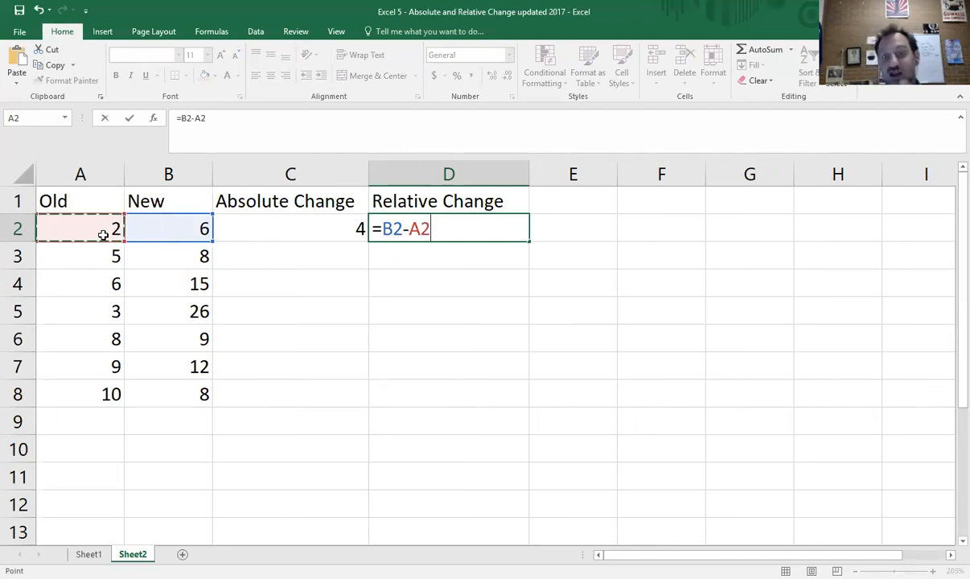
type("/")
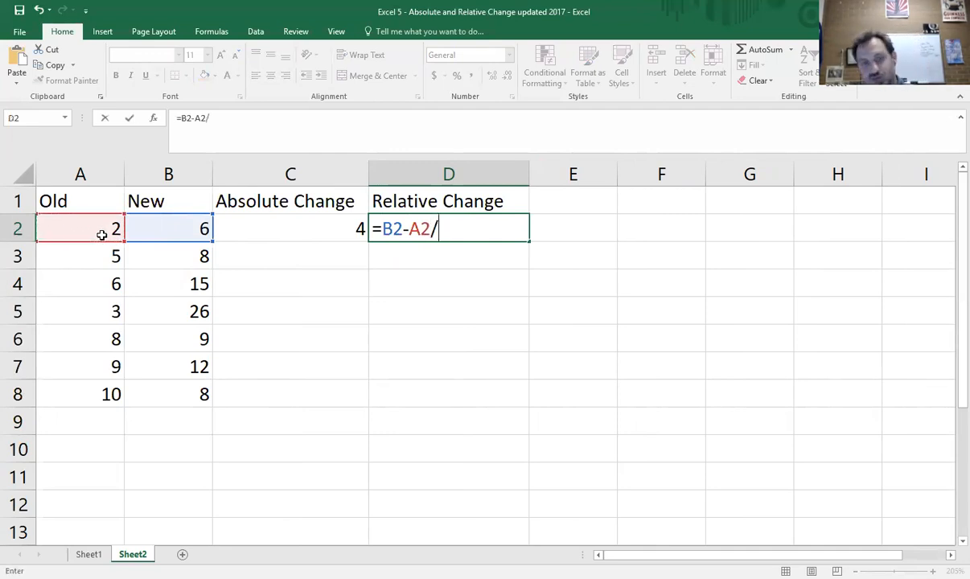
left_click(107, 232)
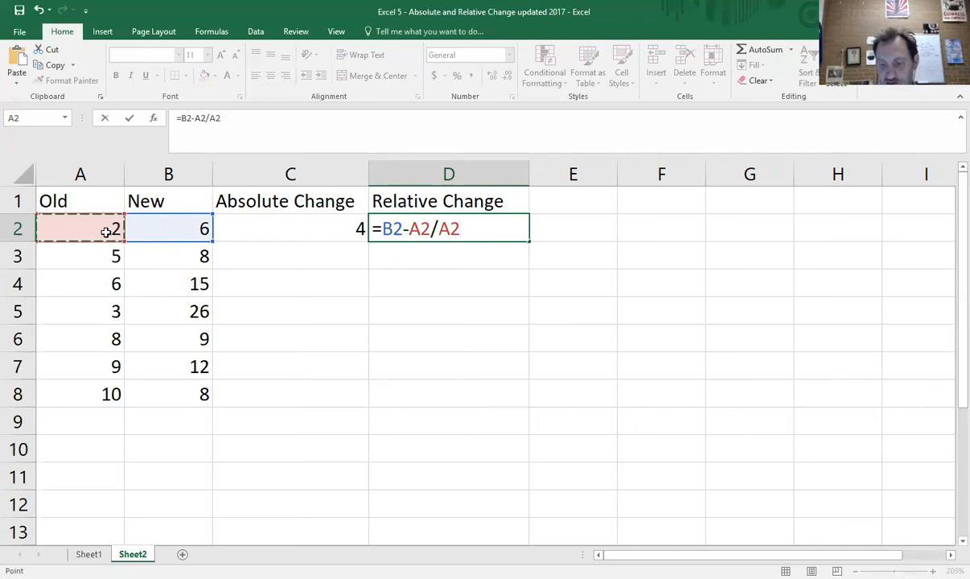
key("Return")
Enter the note "Relative Change = AC/Old" in E1
left_click(561, 189)
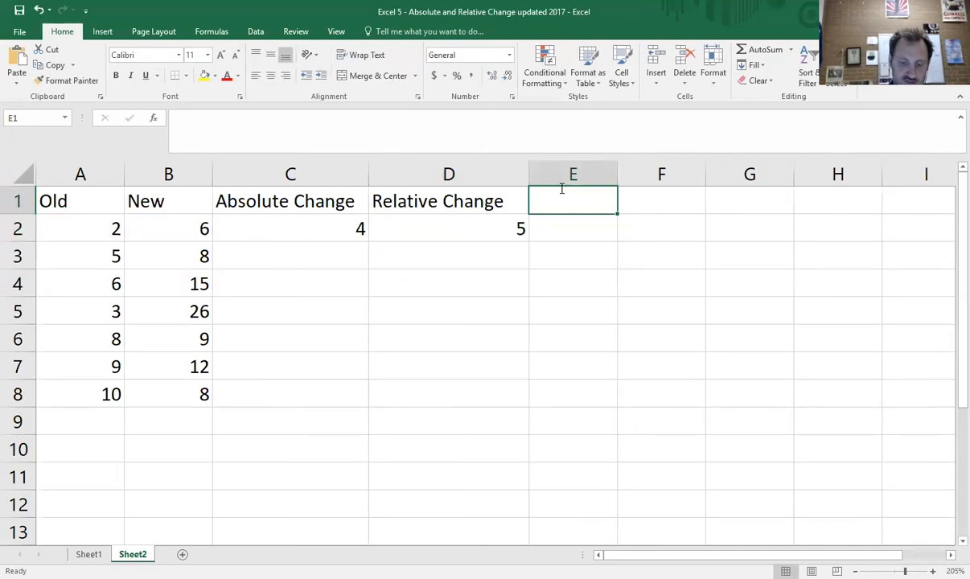
type("Realti")
key("BackSpace")
key("BackSpace")
key("BackSpace")
type("lative Change = AC/Old")
key("Return")
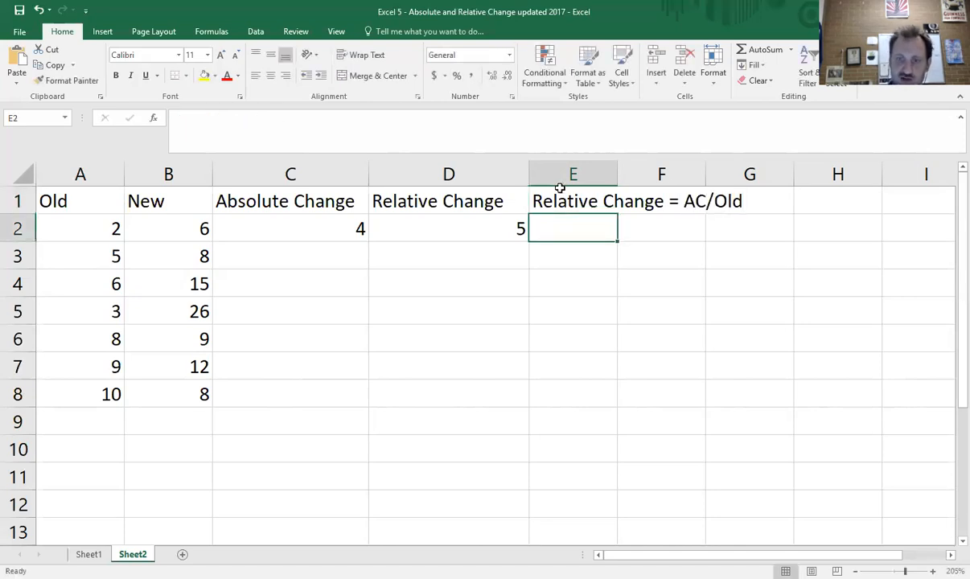
Enter the formula =C2/A2 in E2 to divide the absolute change by the old value
type("=")
left_click(348, 226)
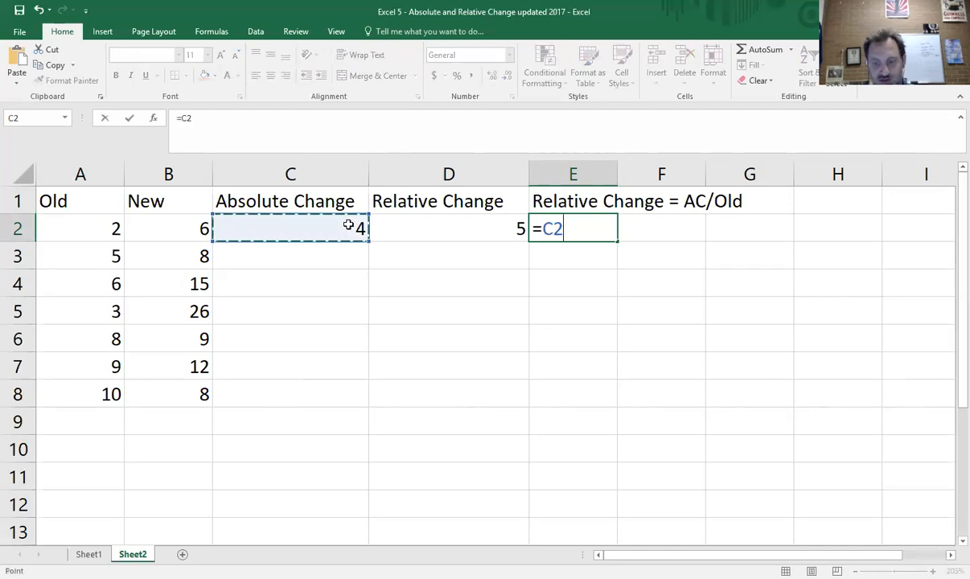
type("/")
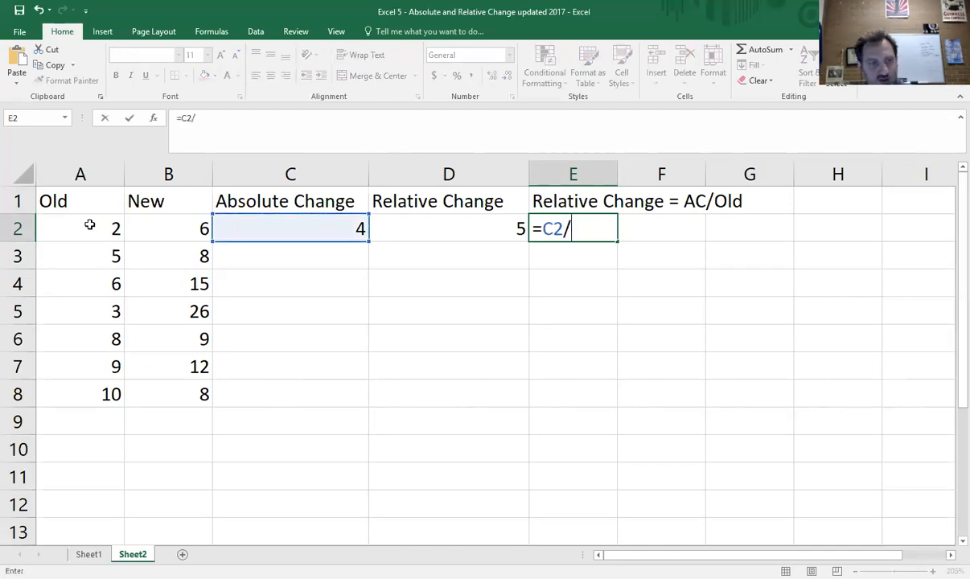
left_click(104, 233)
key("Return")
Compare the results in D2 and E2 and examine the A2/A2 part of the D2 formula
left_click_drag(551, 225, 499, 225)
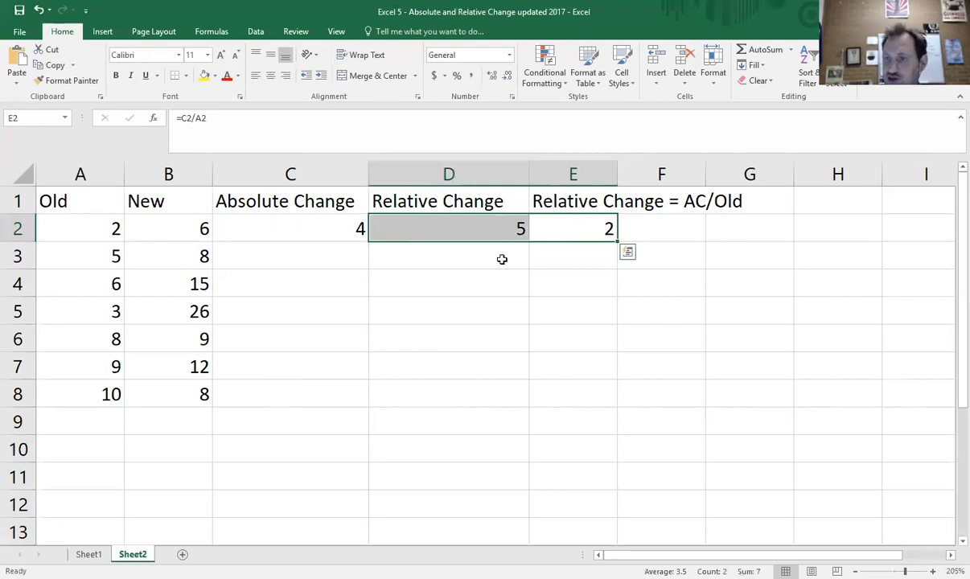
left_click(455, 226)
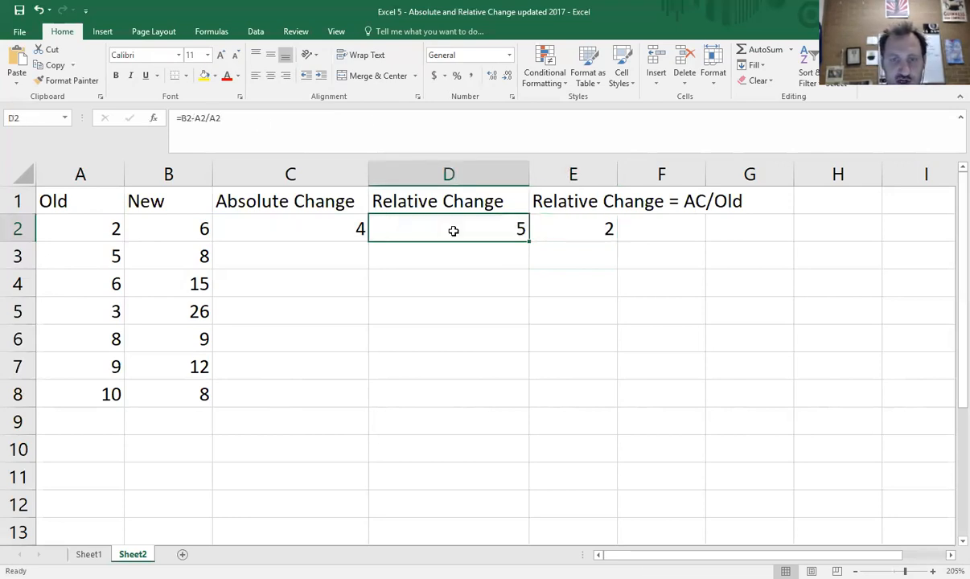
double_click(454, 229)
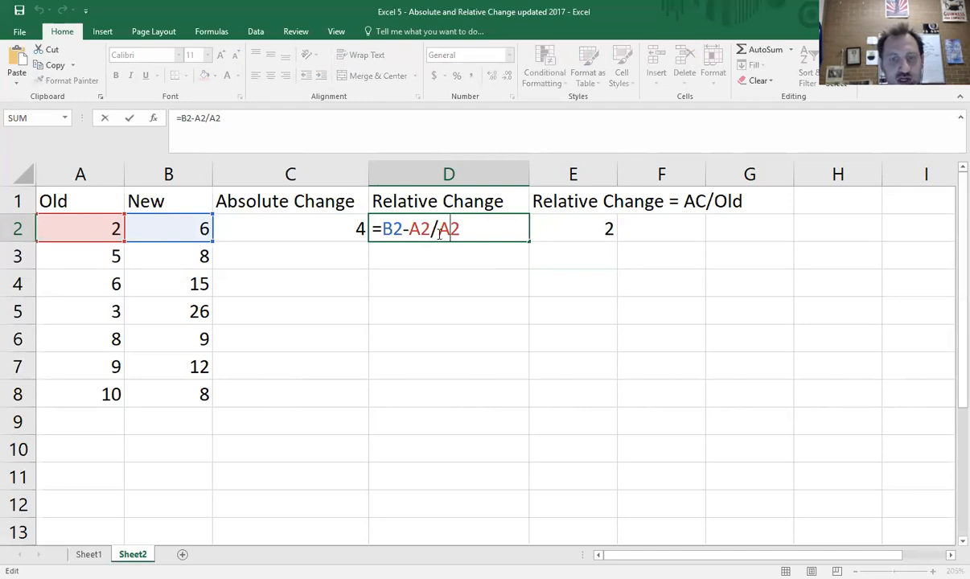
left_click_drag(461, 228, 409, 228)
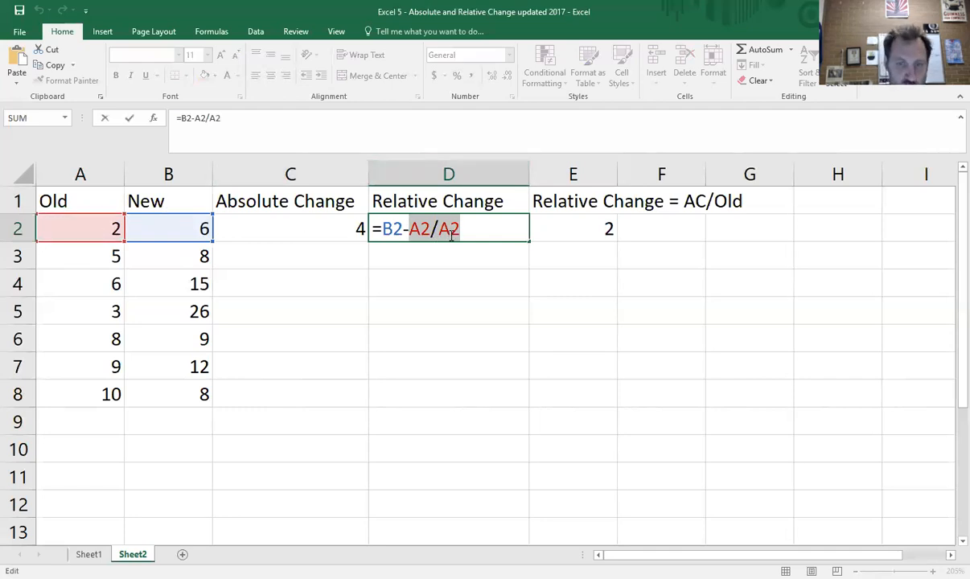
left_click(503, 231)
key("Return")
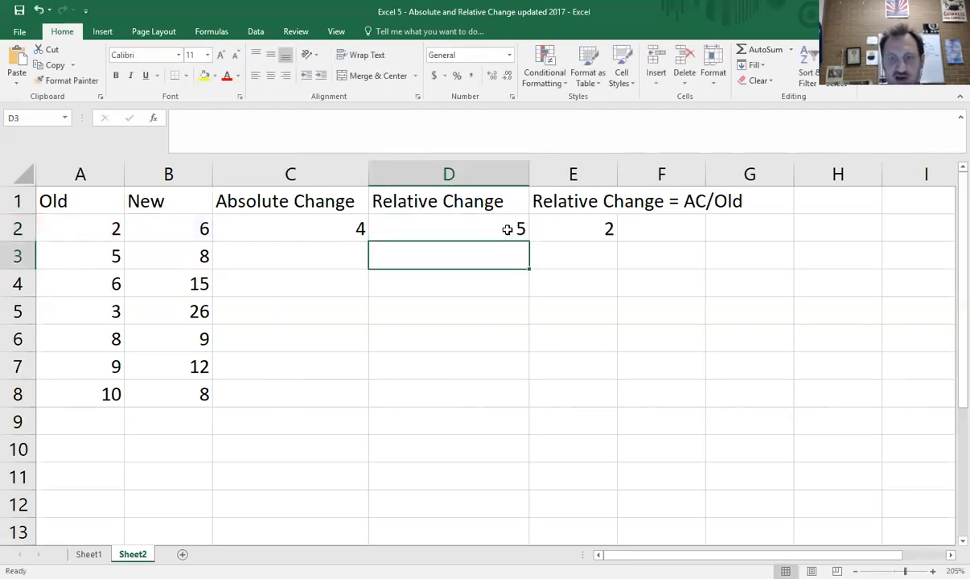
Add parentheses around the subtraction in D2 so the formula reads =(B2-A2)/A2
double_click(507, 230)
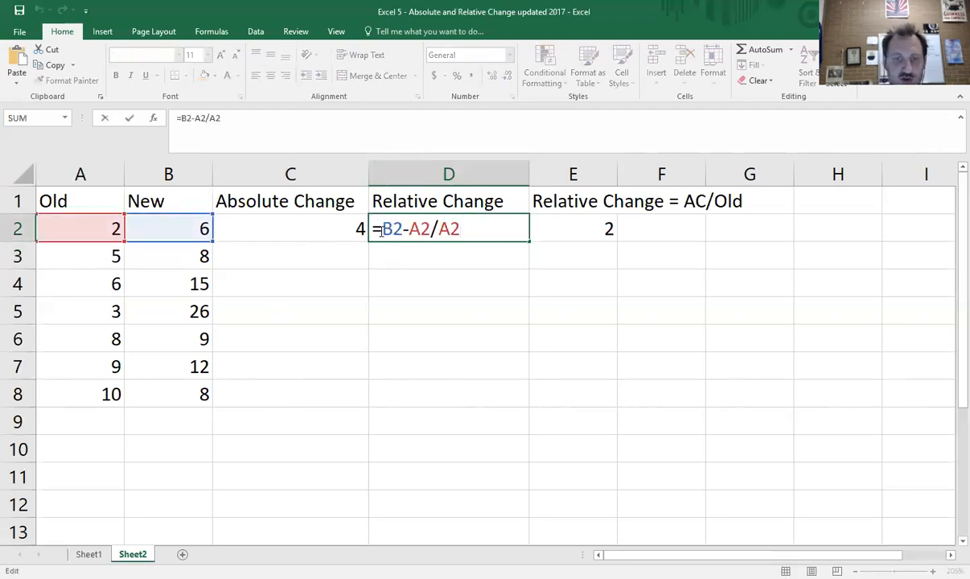
left_click(383, 230)
type("(")
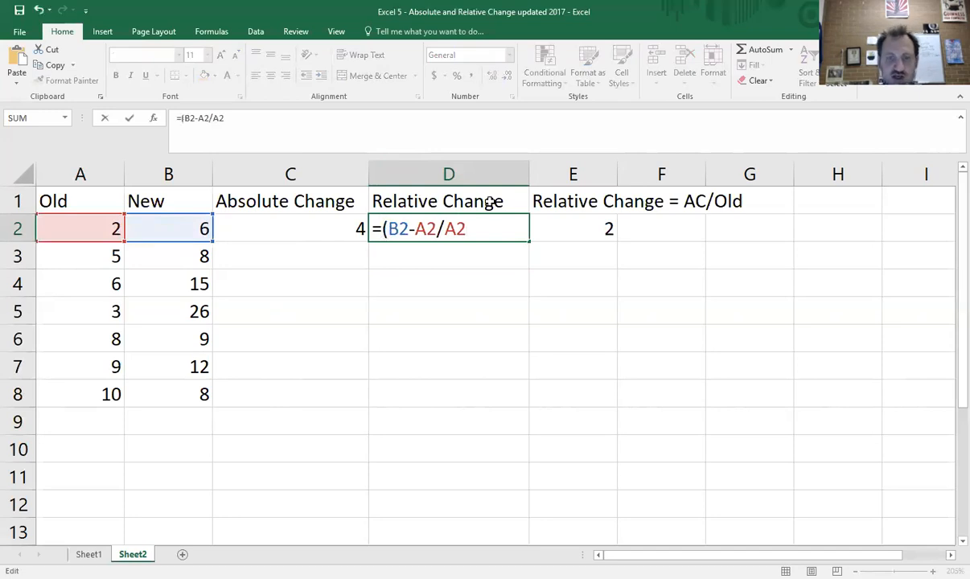
left_click(439, 230)
type(")")
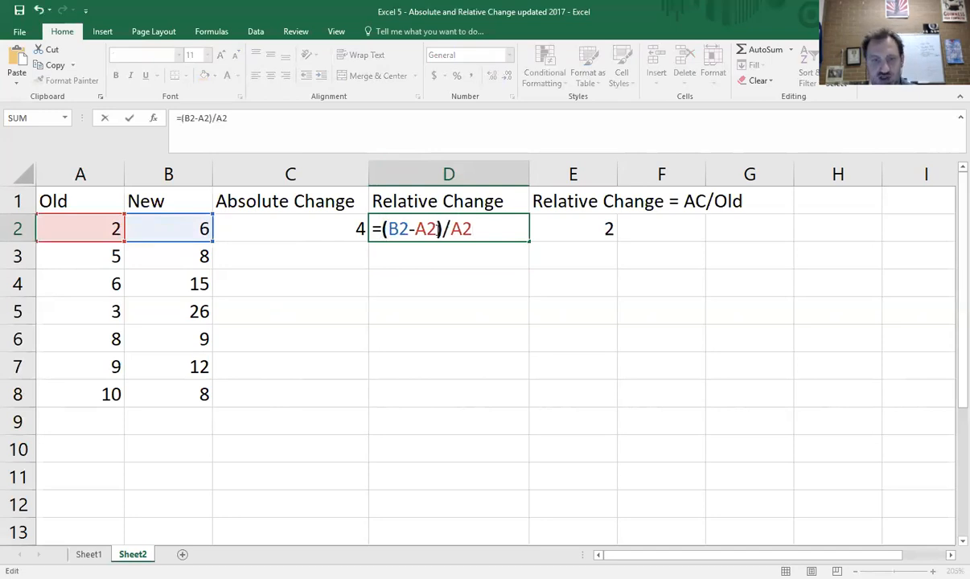
key("Return")
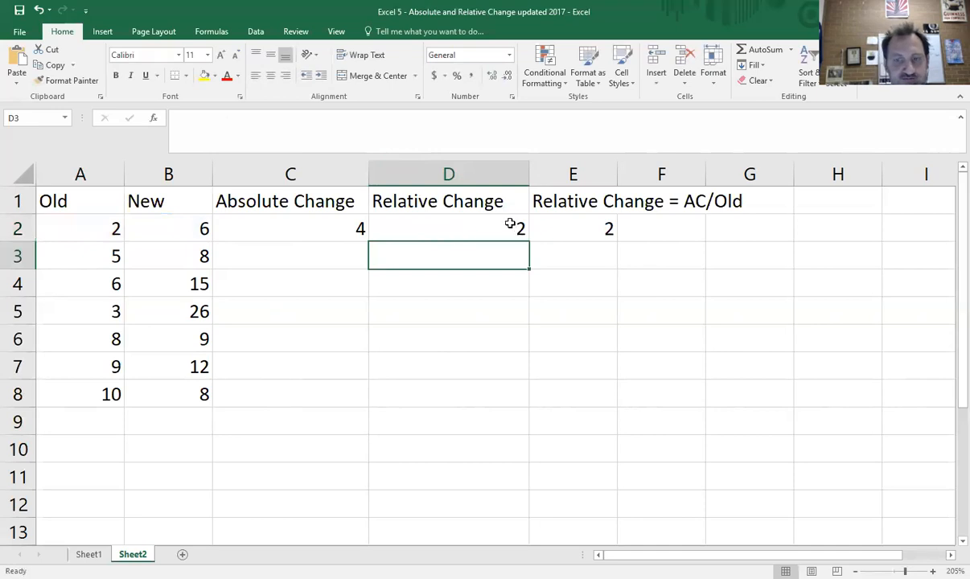
Inspect the two alternative relative change formulas in D2 and E2
left_click(565, 223)
left_click(493, 231)
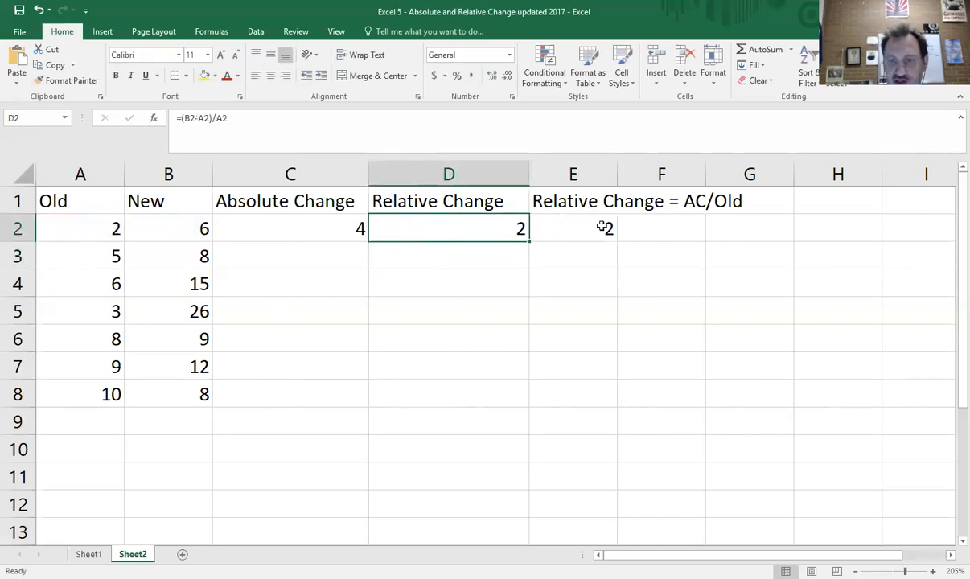
left_click(604, 228)
double_click(604, 228)
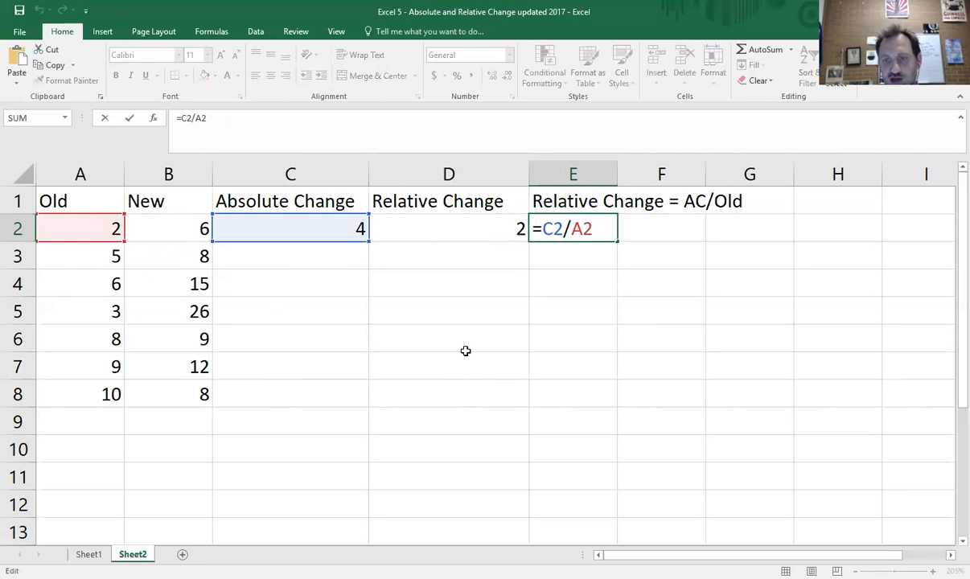
Fill the absolute change formula from C2 down to C8
left_click(360, 337)
key("Up")
key("Up")
key("Up")
key("Up")
left_click_drag(372, 241, 373, 405)
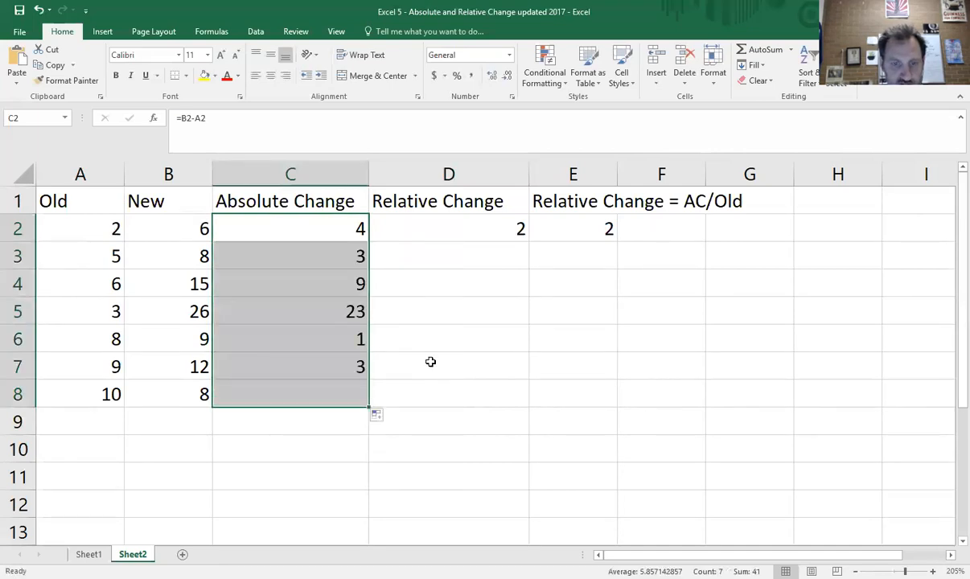
Fill the relative change formula from E2 down to E8
left_click(603, 222)
left_click_drag(617, 241, 617, 405)
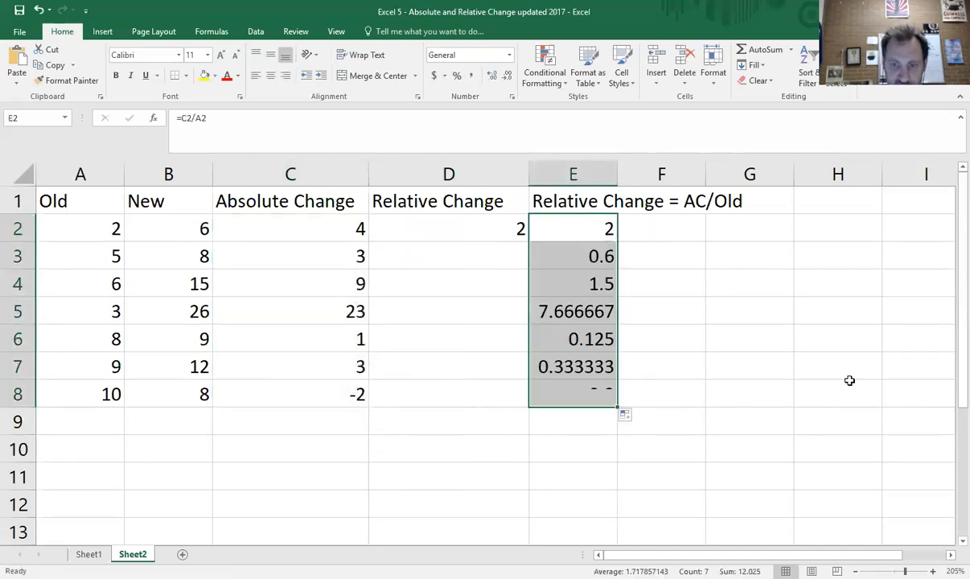
left_click(189, 413)
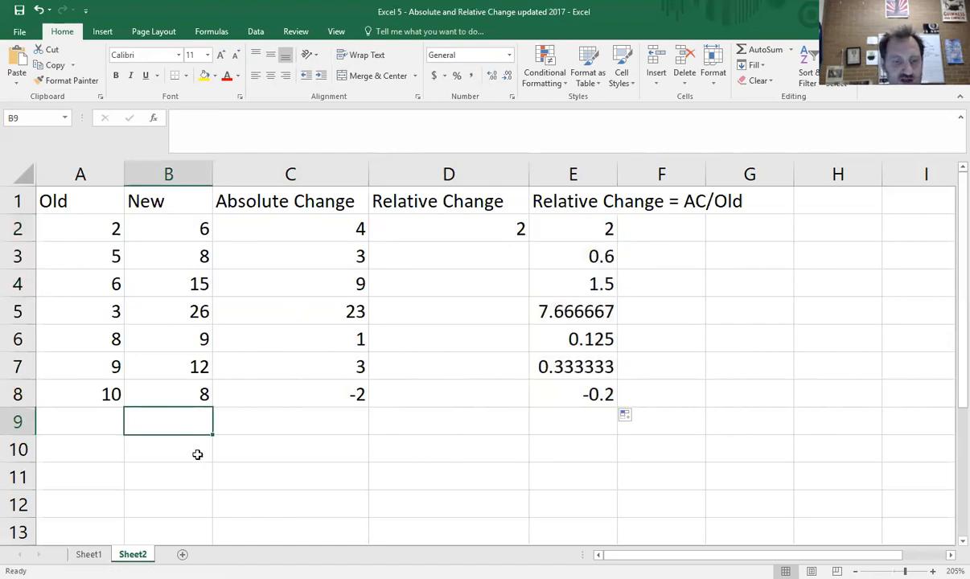
Add a new worksheet and enter the title "Geographic Change" in B2
left_click(182, 554)
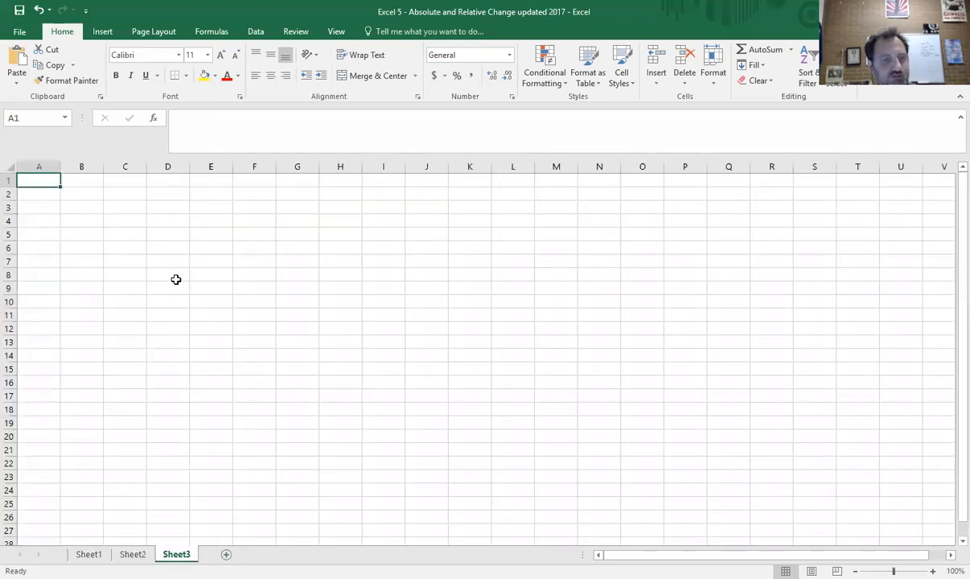
left_click(148, 247)
scroll(179, 251, "up", 1, "ctrl")
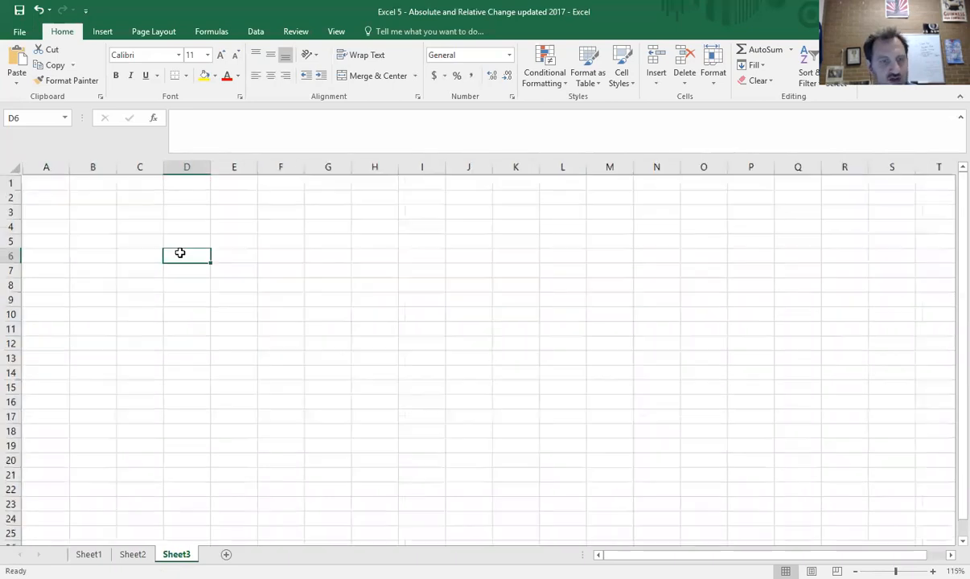
scroll(180, 254, "up", 6, "ctrl")
left_click(129, 227)
type("Geogr")
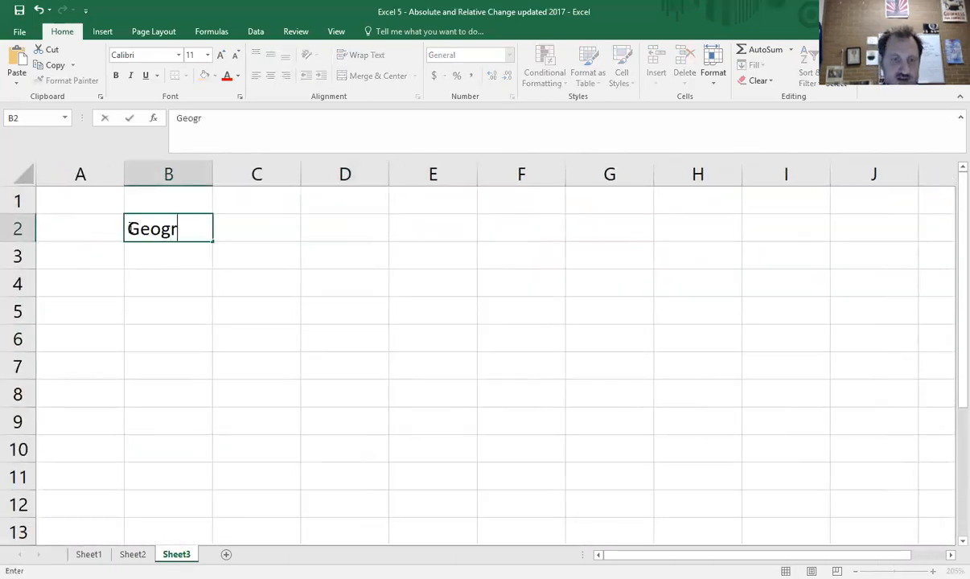
type("aphic Change")
key("Return")
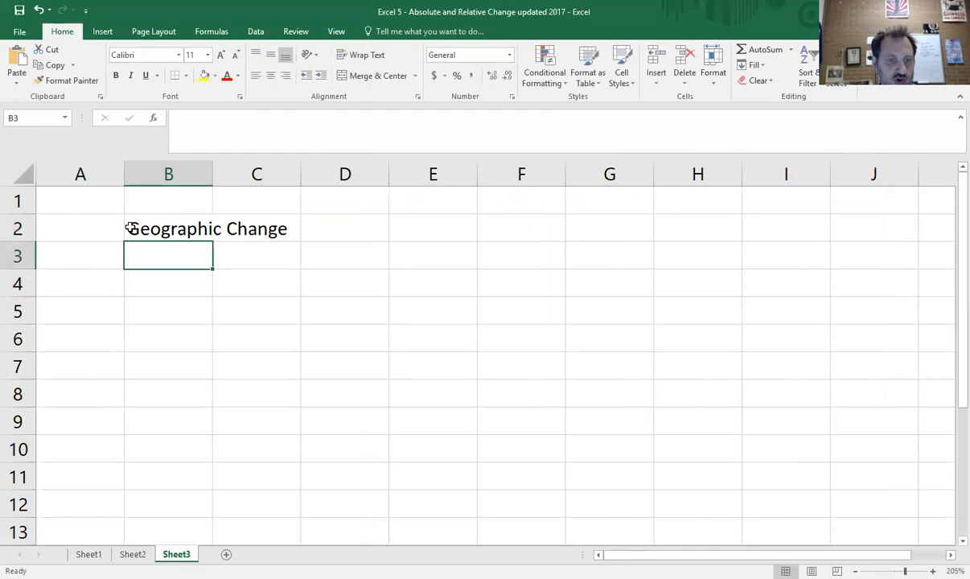
Enter the explanatory note "Going from one place (old) to the (new) place" in B3 below the Geographic Change title
type("Going from one place")
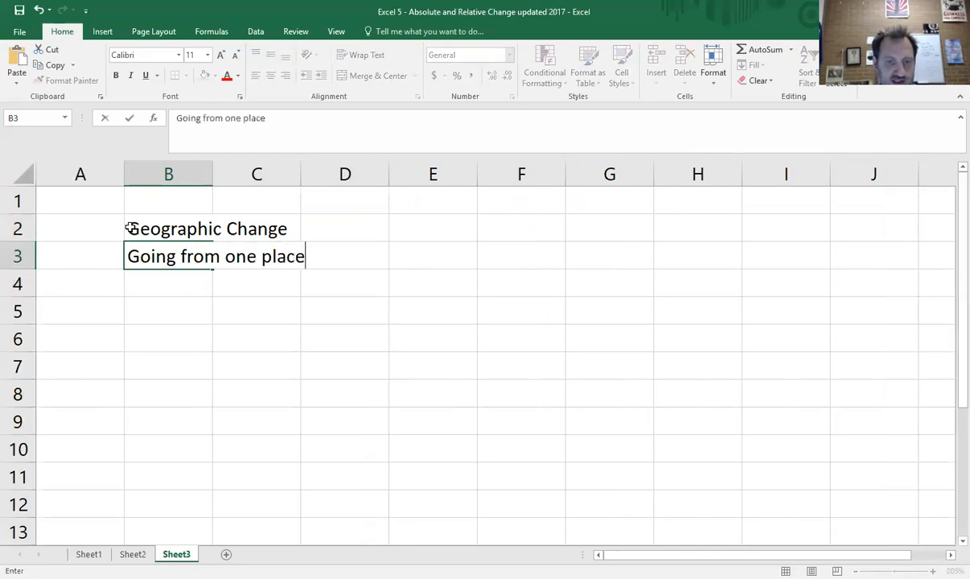
type(" (old) to")
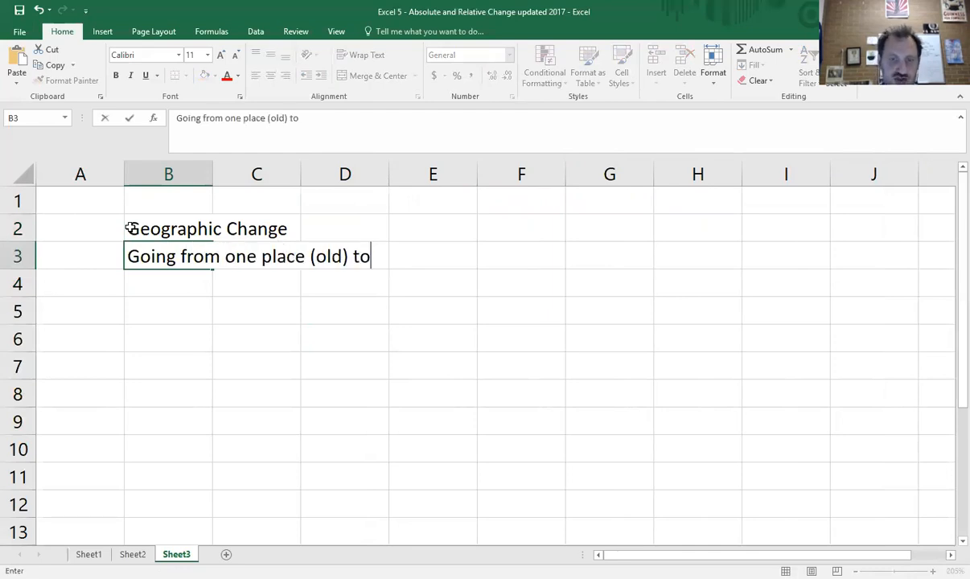
type(" the new place")
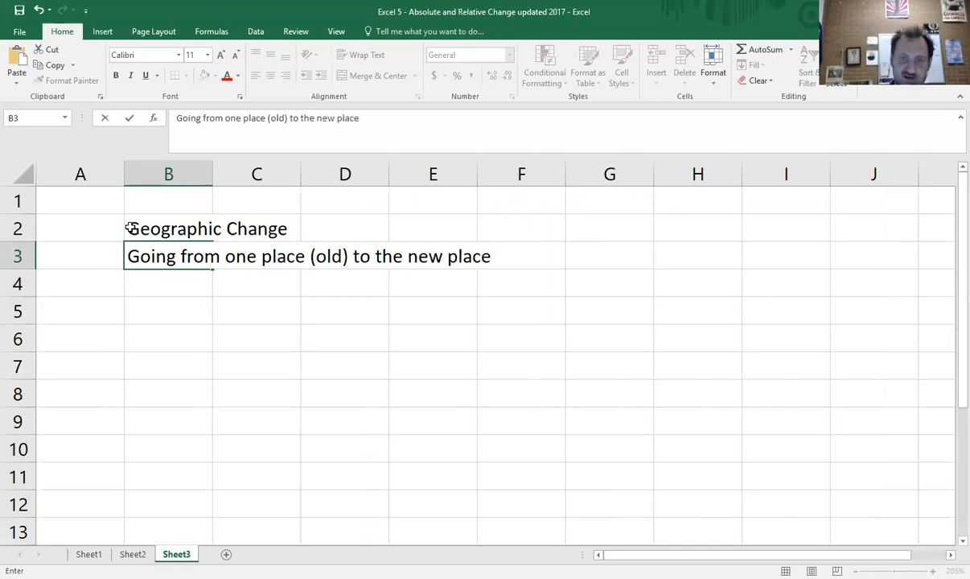
left_click(410, 258)
type("(old")
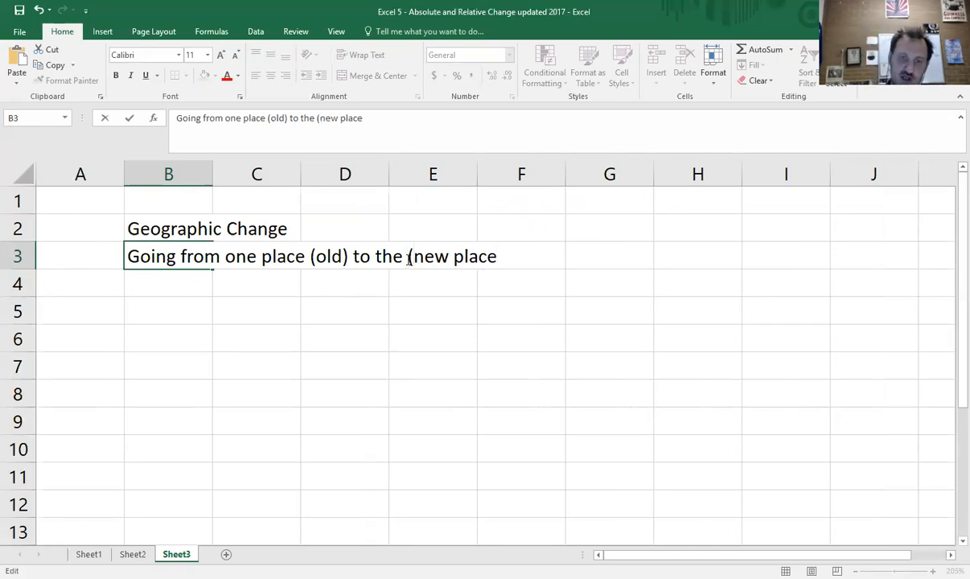
type(")")
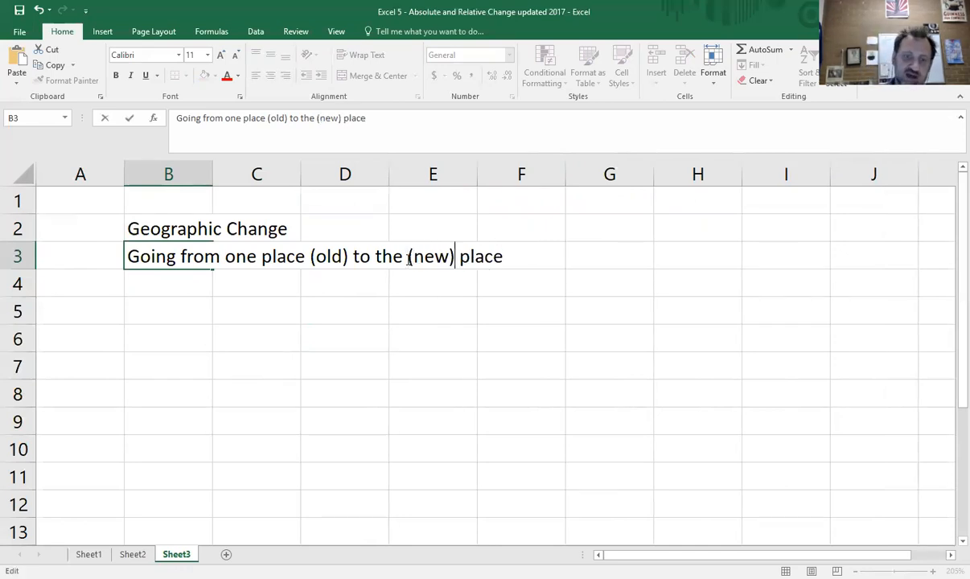
left_click(319, 398)
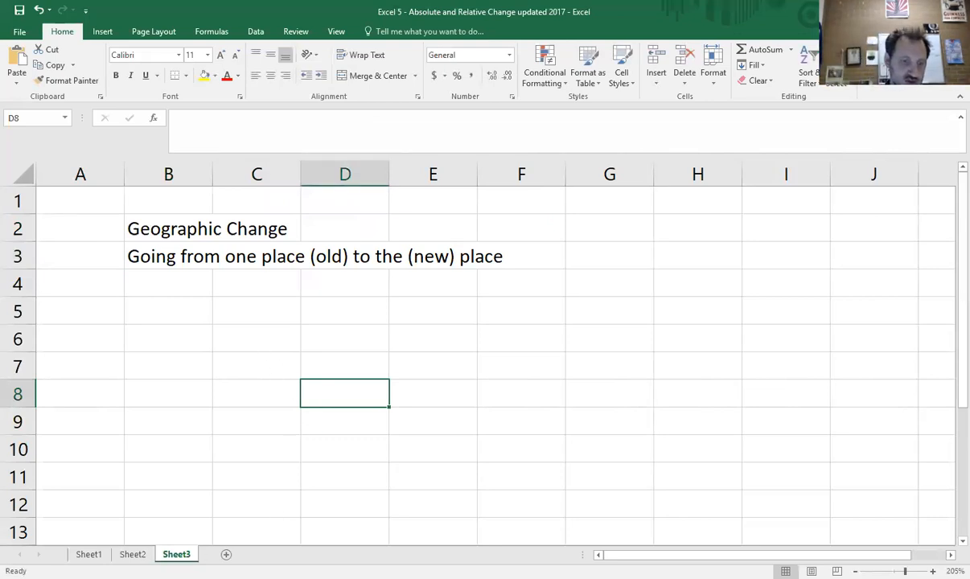
Review the Indiana Median Household Incomes assignment on Sheet1, including the county incomes, the yellow answer cells, the instructions and the summary question
left_click(88, 555)
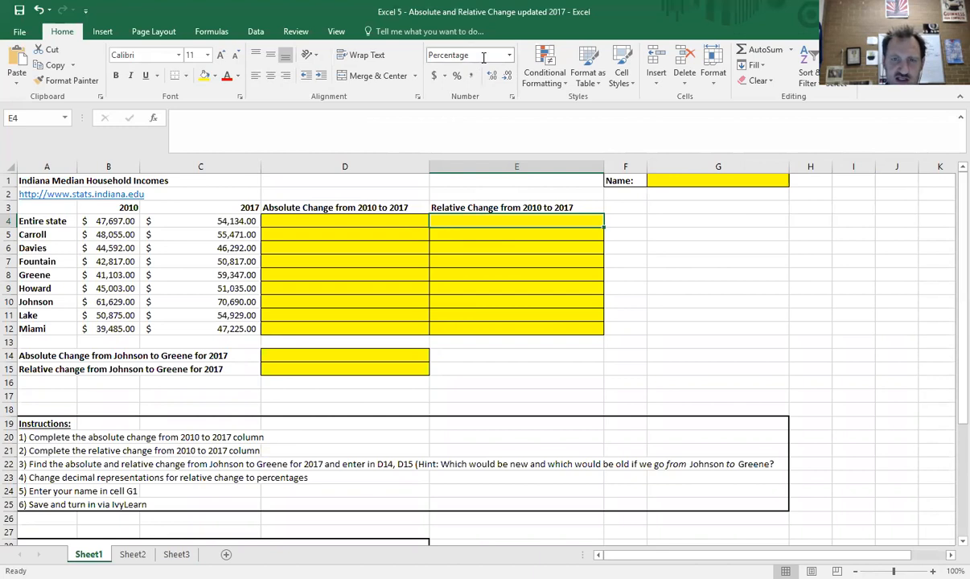
left_click(487, 234)
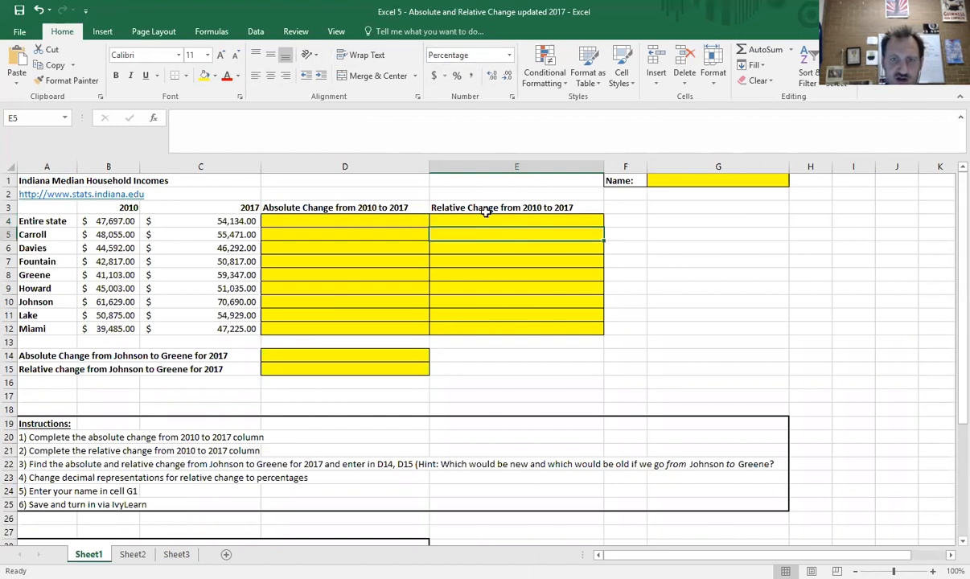
left_click(392, 369)
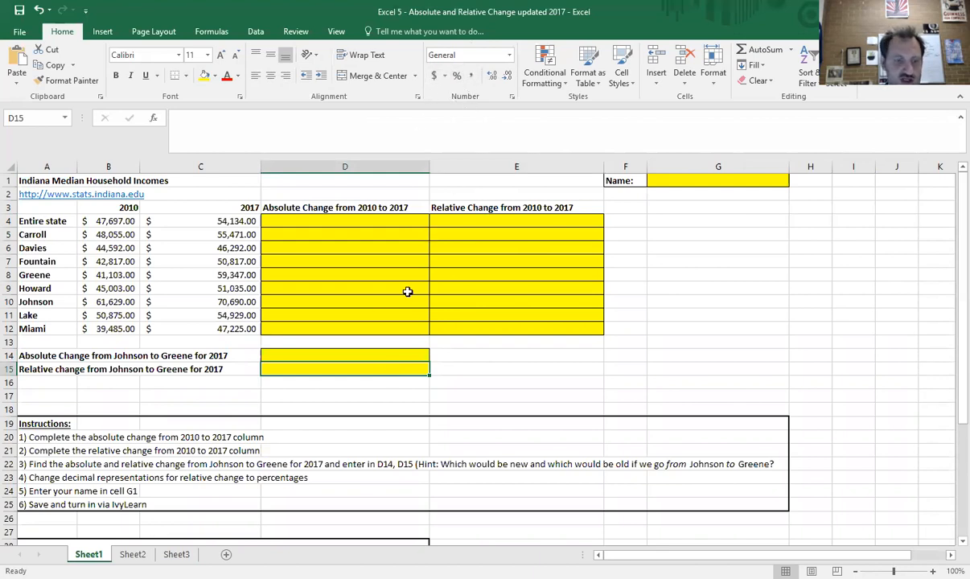
scroll(413, 407, "down", 4)
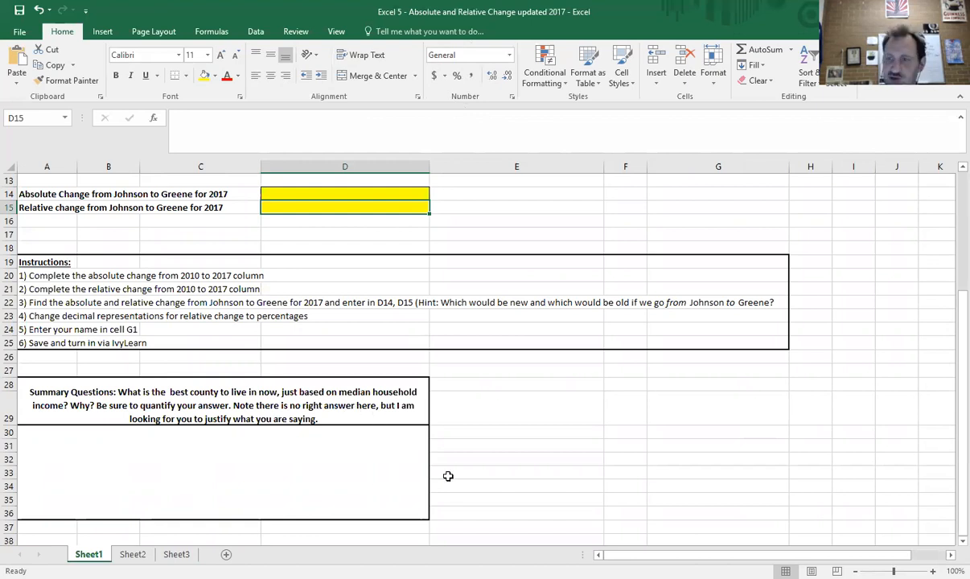
left_click(527, 427)
scroll(526, 427, "up", 4)
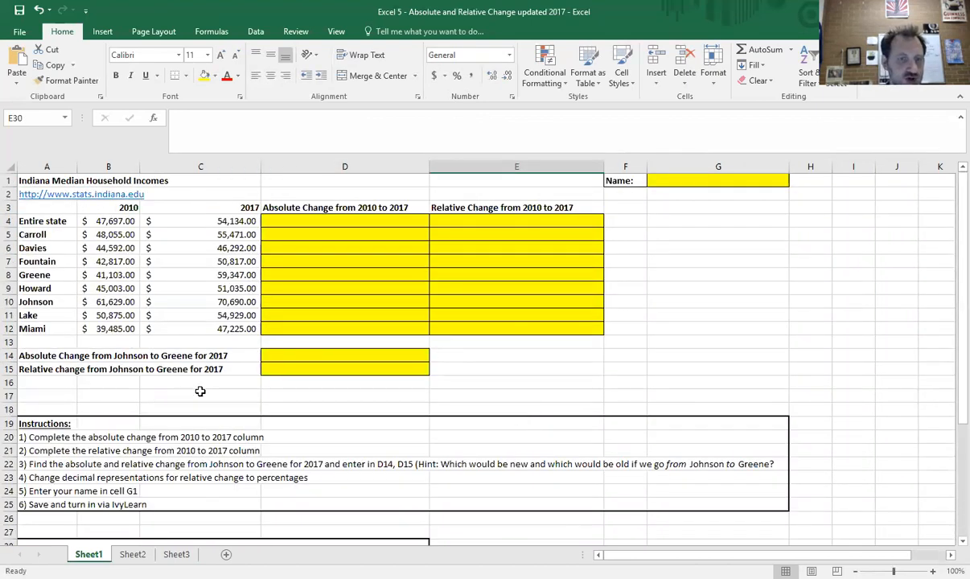
left_click(240, 299)
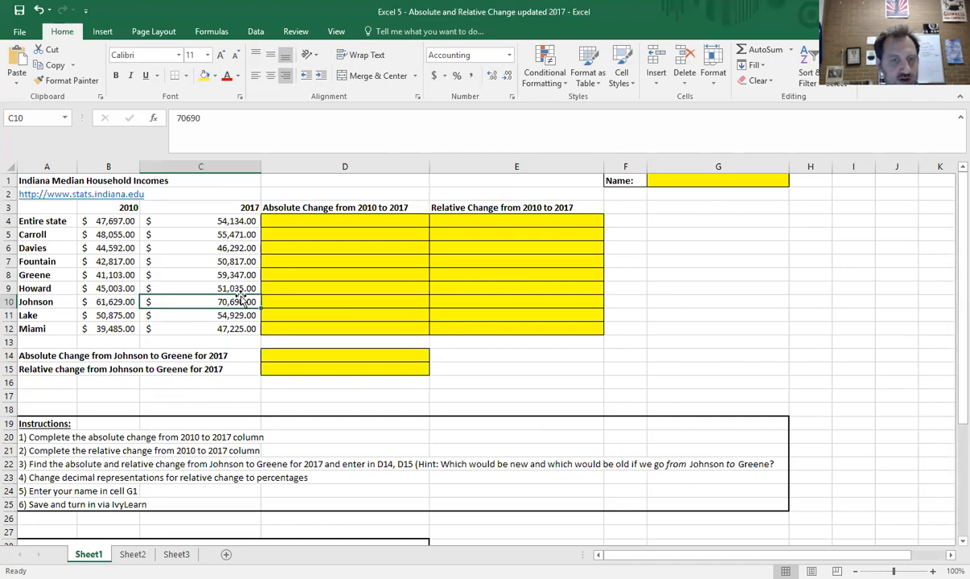
left_click(340, 302)
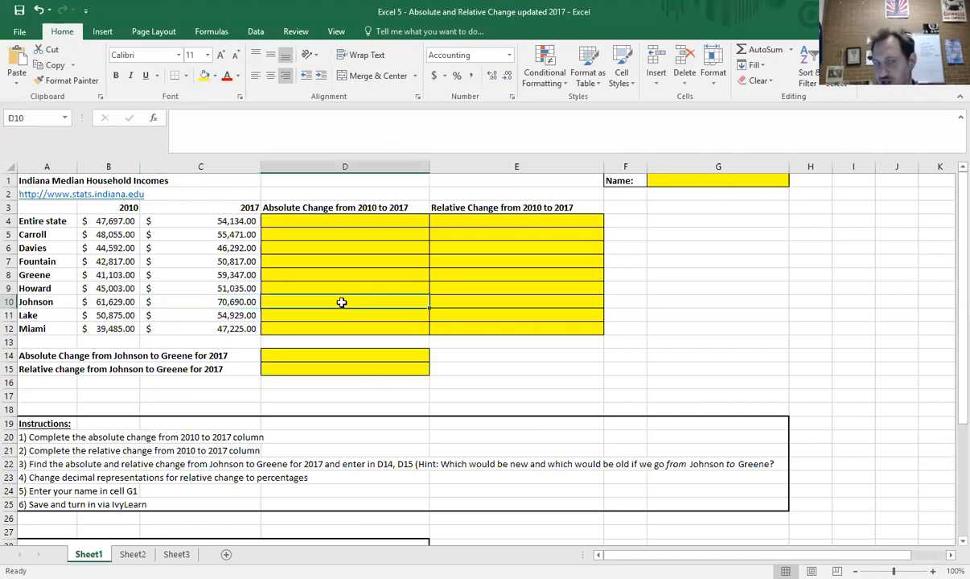
left_click(449, 248)
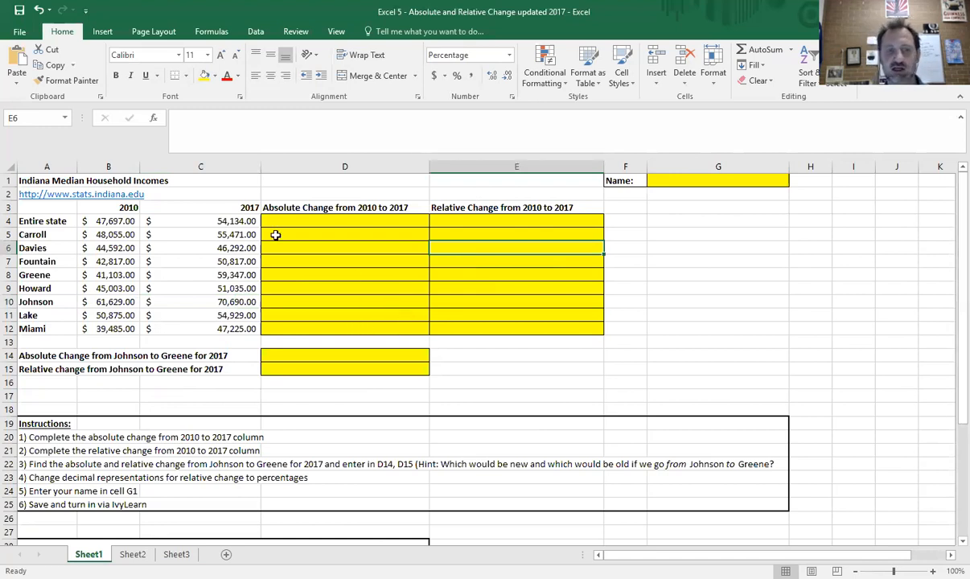
left_click(127, 249)
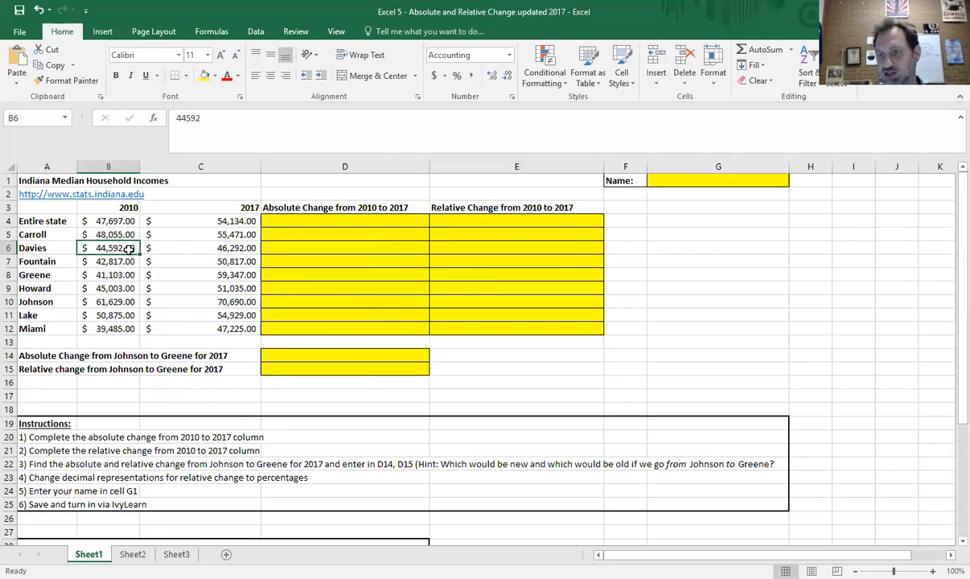
scroll(241, 278, "down", 4)
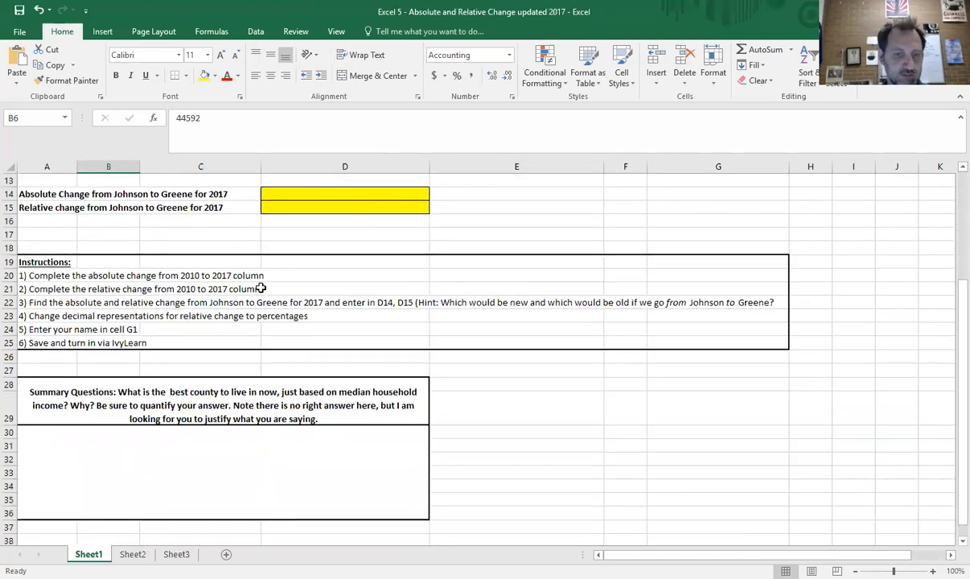
left_click(357, 456)
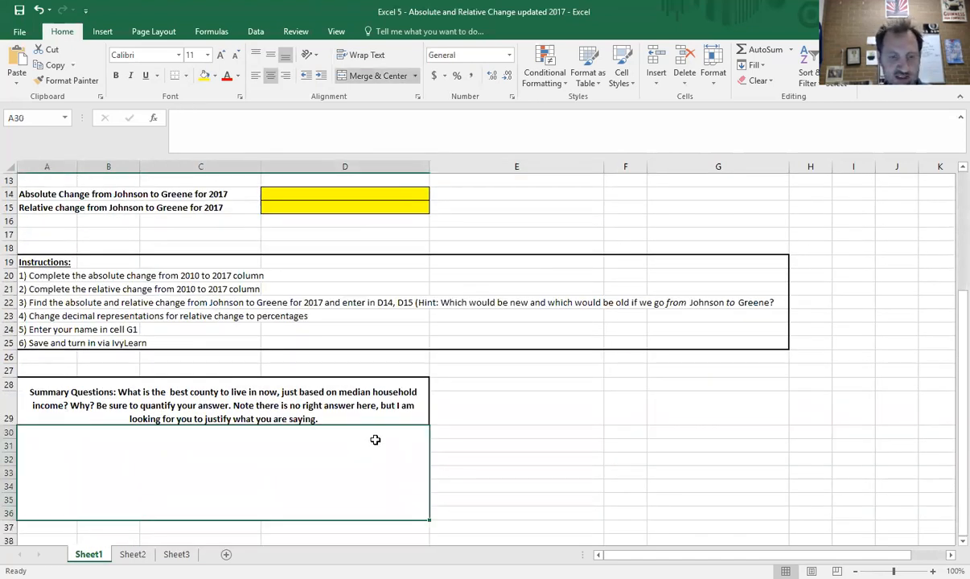
scroll(375, 440, "up", 3)
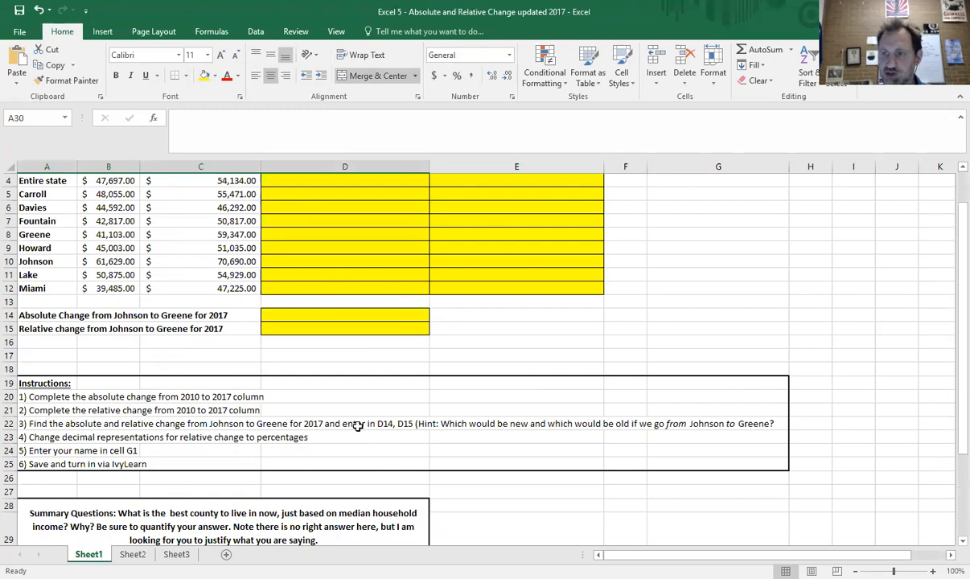